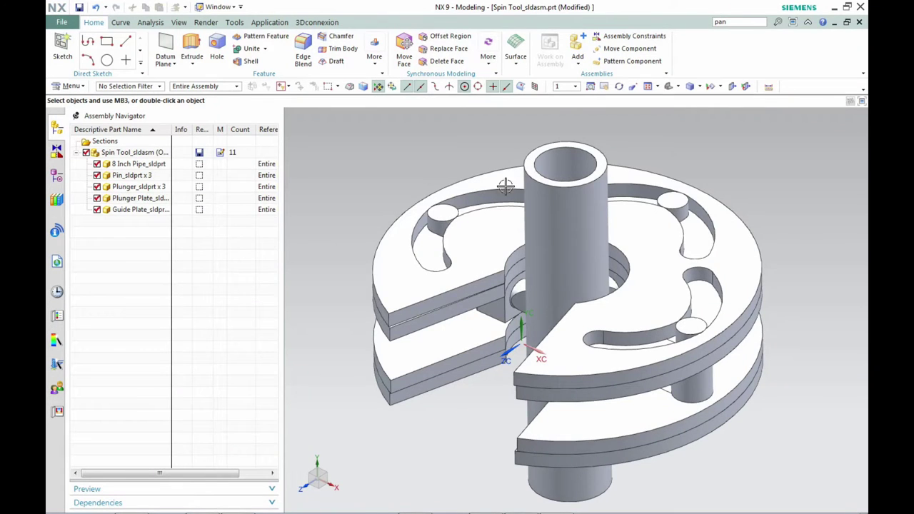
# Load the Essentials role from the Roles list and confirm it
pyautogui.click(57, 388)
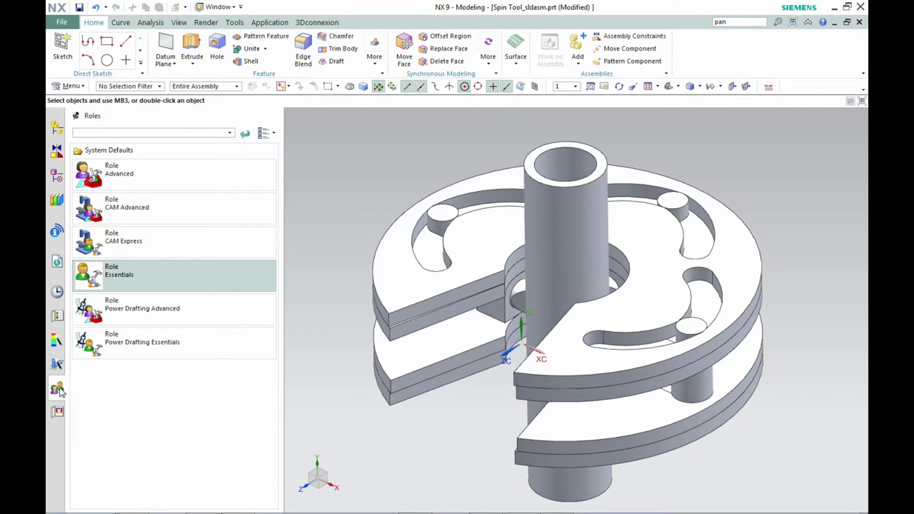
pyautogui.click(147, 285)
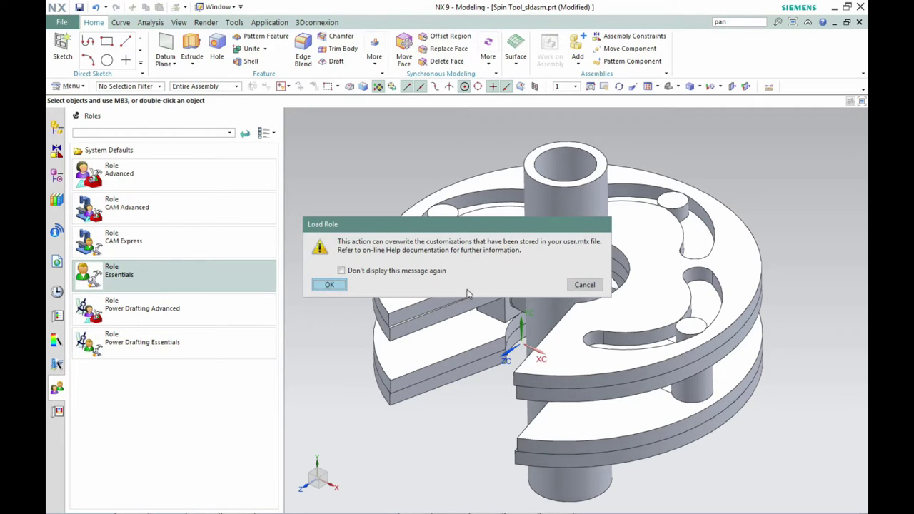
pyautogui.click(330, 285)
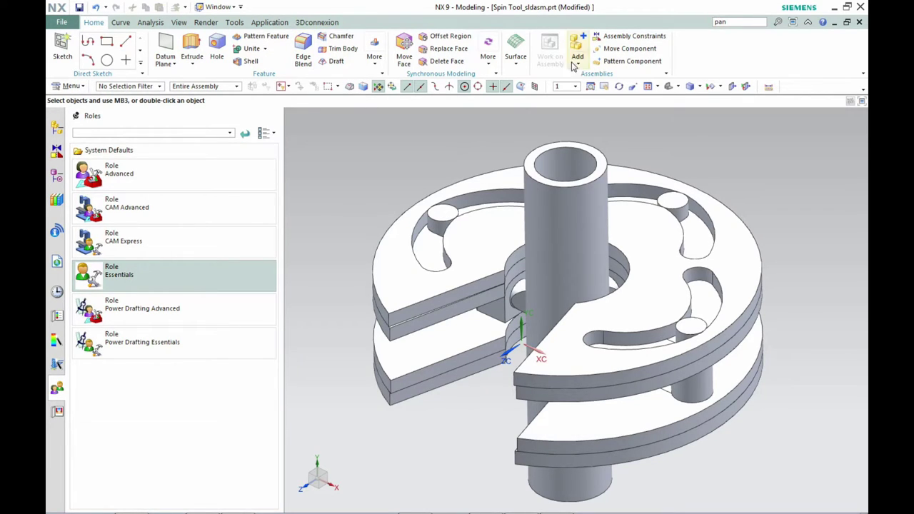
# Browse the extra feature commands, then start loading the Advanced role
pyautogui.click(376, 63)
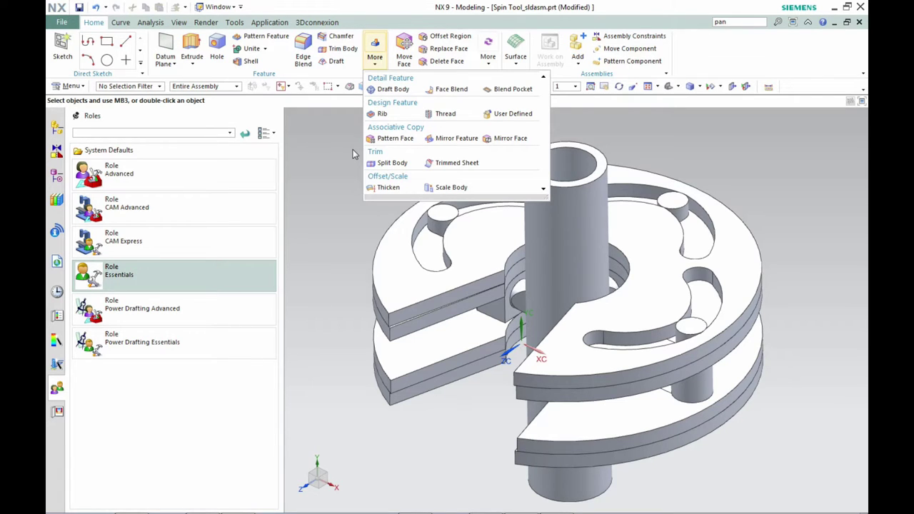
pyautogui.click(332, 233)
pyautogui.doubleClick(157, 184)
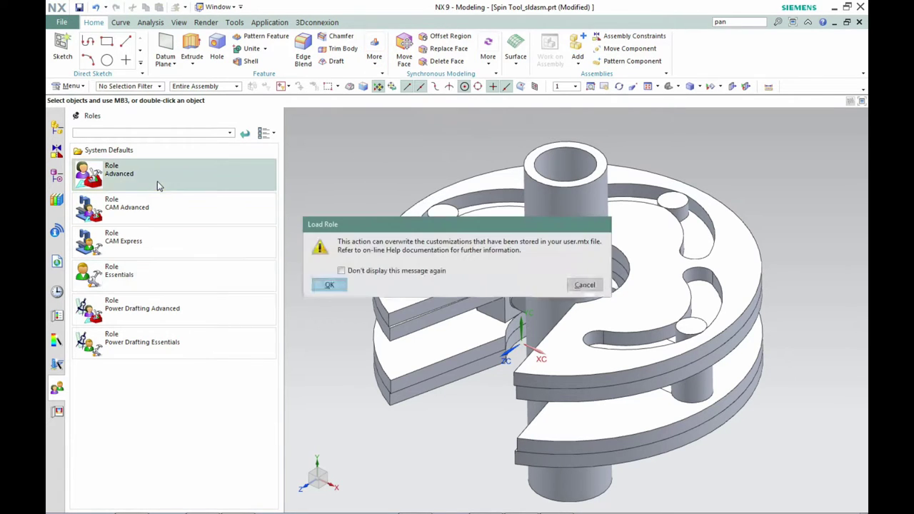
# Confirm the Advanced role load and browse the extra Synchronous Modeling commands
pyautogui.click(330, 286)
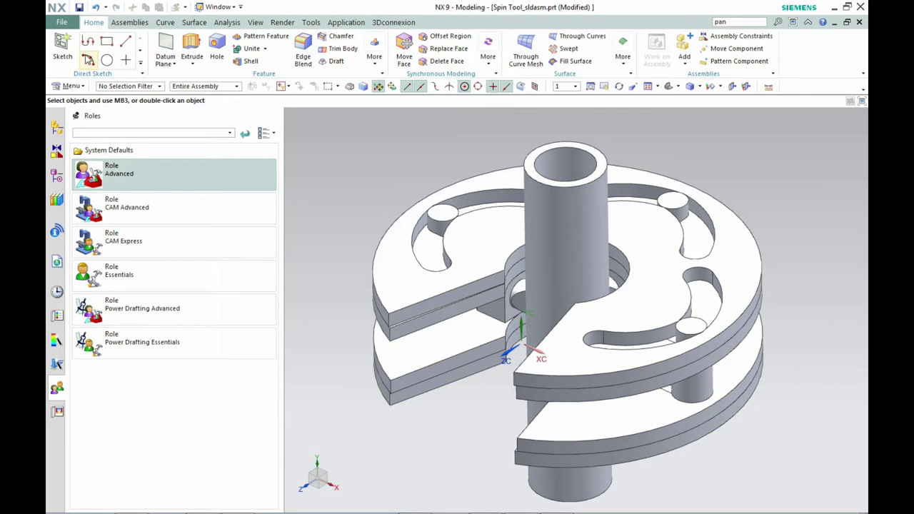
pyautogui.click(490, 59)
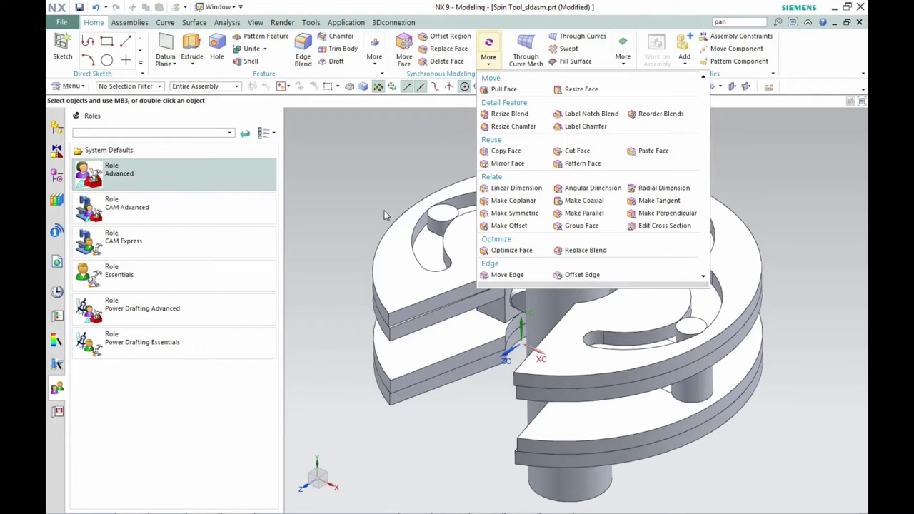
pyautogui.click(319, 188)
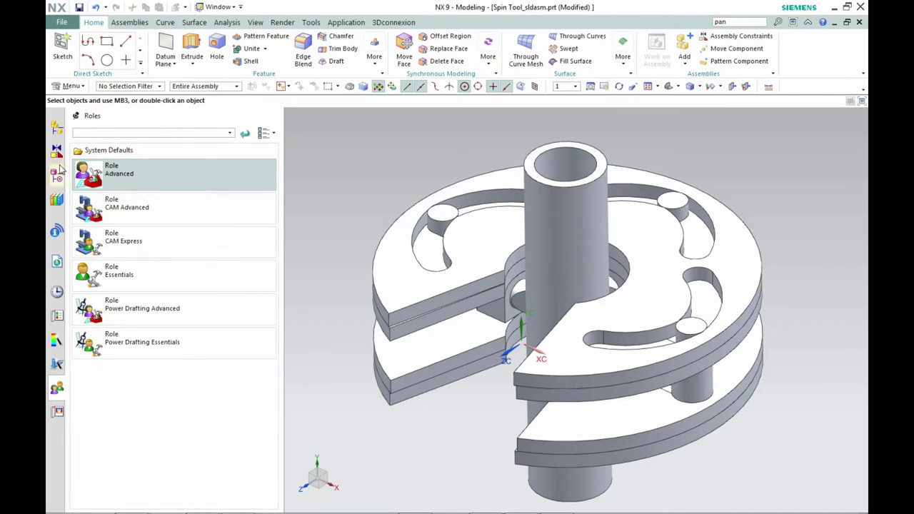
pyautogui.click(57, 127)
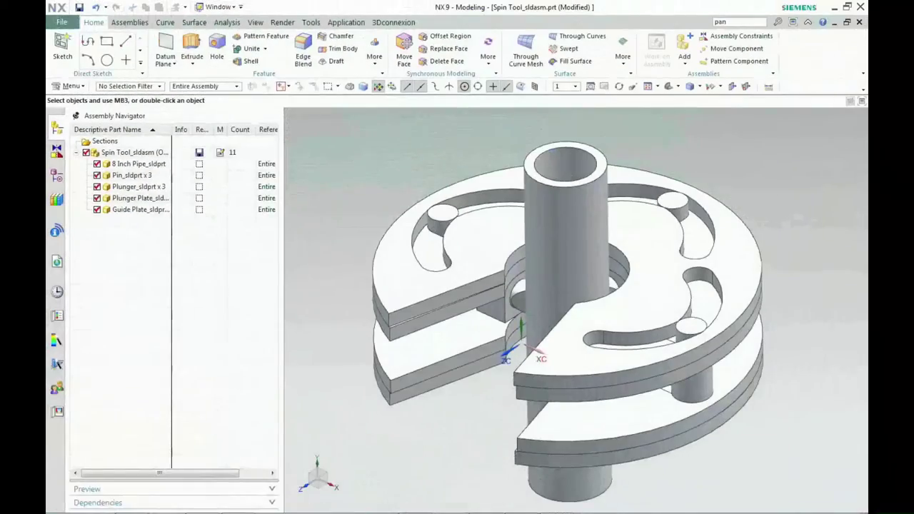
# Reselect the Advanced role in the Roles list and confirm reloading it
pyautogui.click(55, 392)
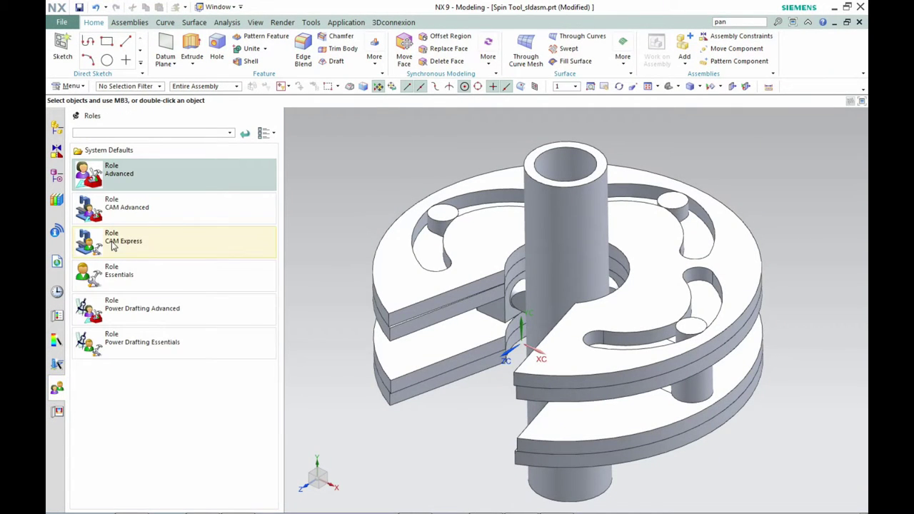
pyautogui.click(131, 181)
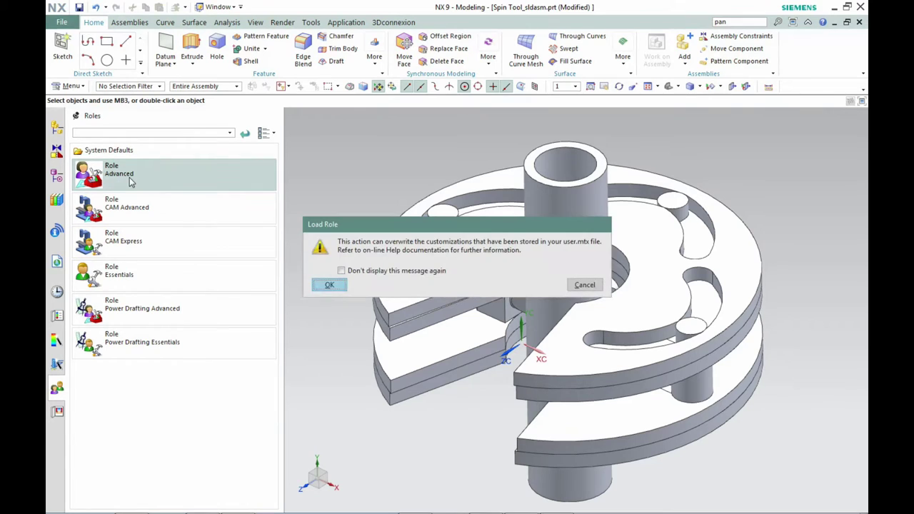
pyautogui.click(330, 285)
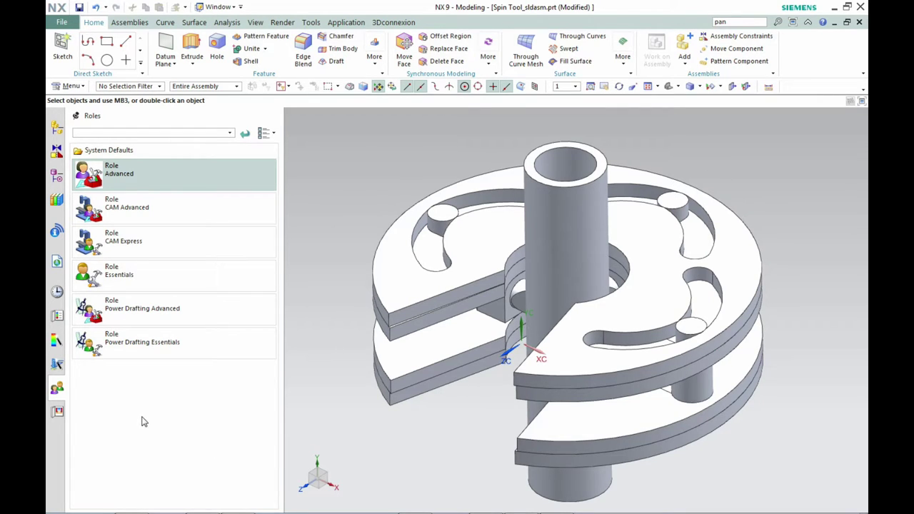
# Add a new user role from the Roles list, keeping the default name MyRole_0, and save it
pyautogui.rightClick(180, 396)
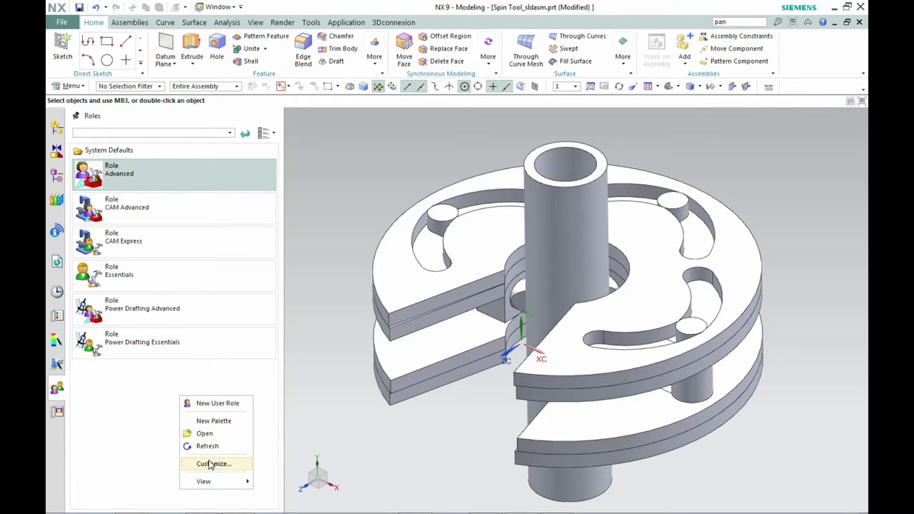
pyautogui.click(210, 404)
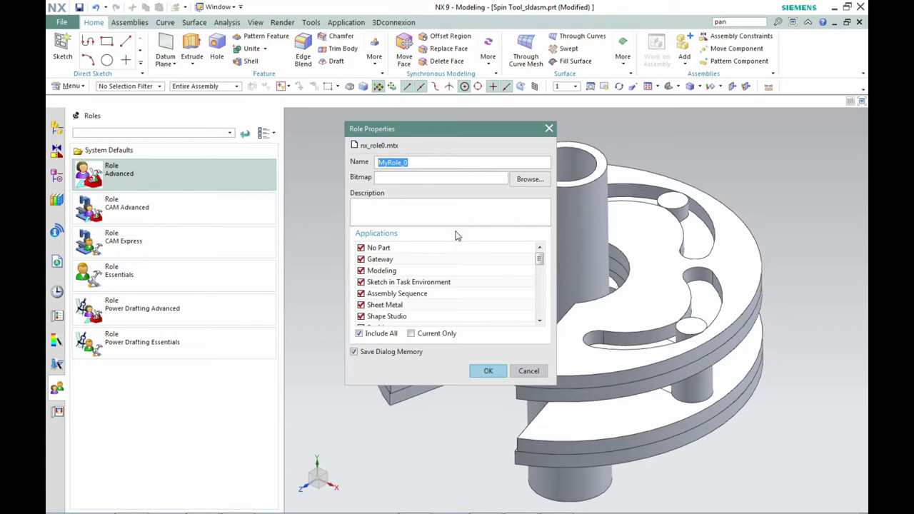
pyautogui.moveTo(543, 259); pyautogui.dragTo(514, 240)
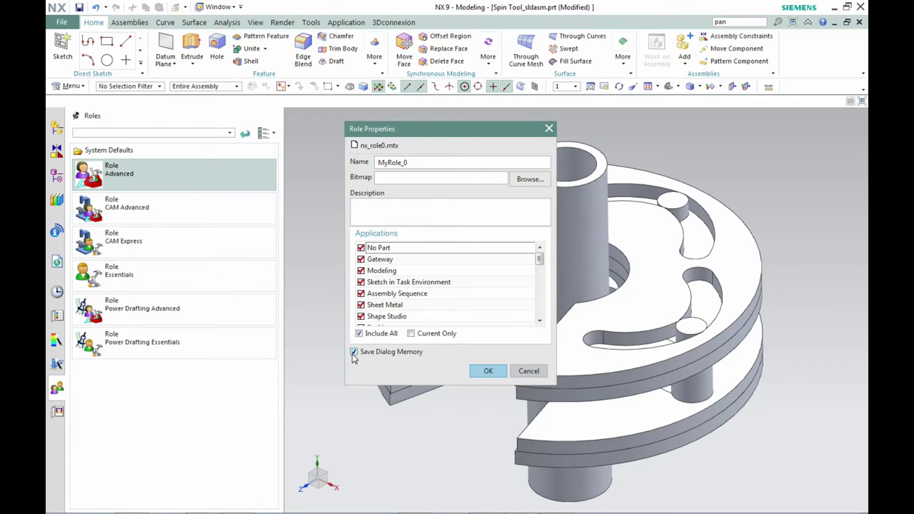
pyautogui.click(500, 376)
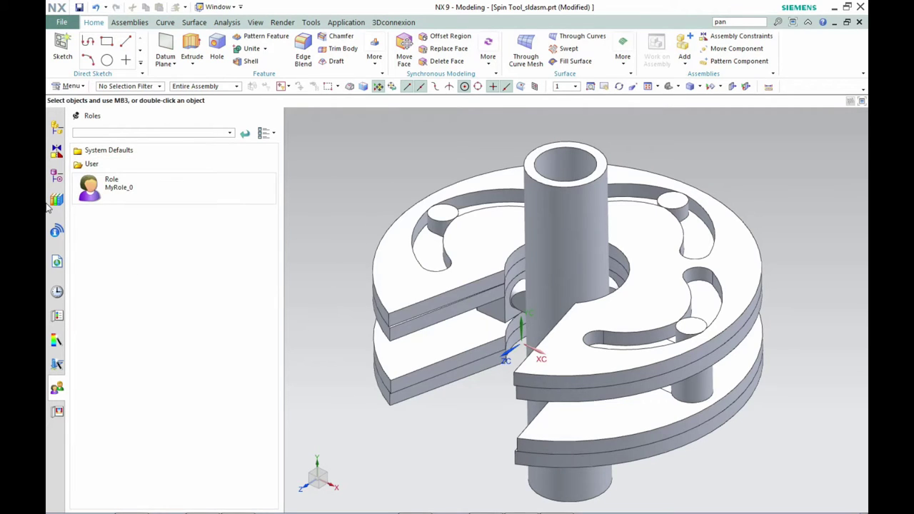
# Expand the User folder and load MyRole_0, accepting the load warning
pyautogui.click(111, 151)
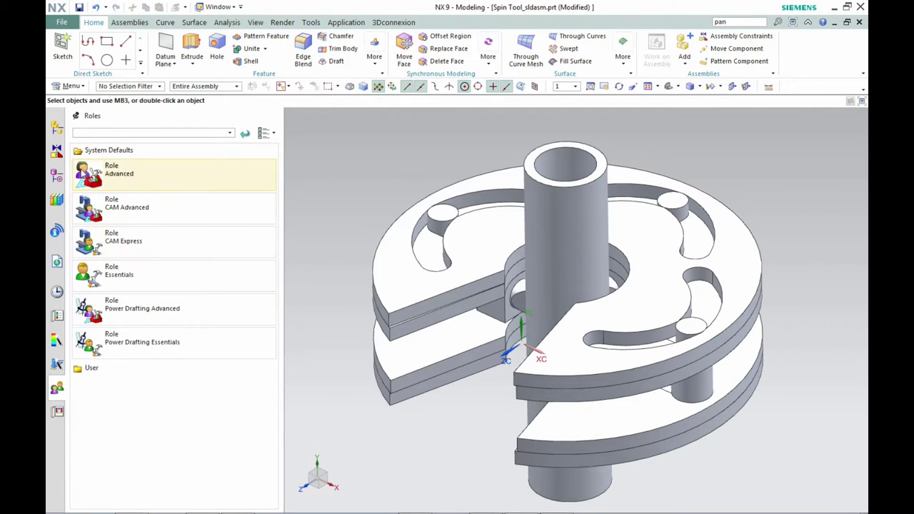
pyautogui.click(90, 369)
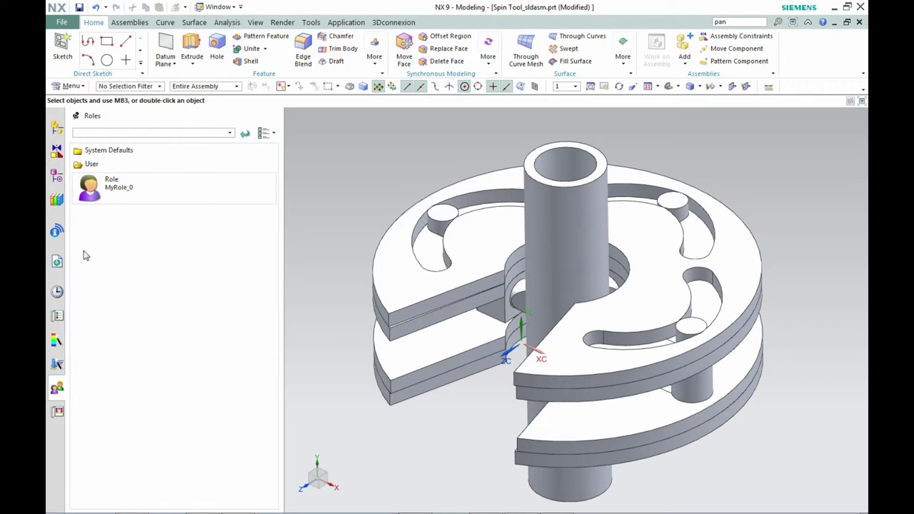
pyautogui.click(91, 189)
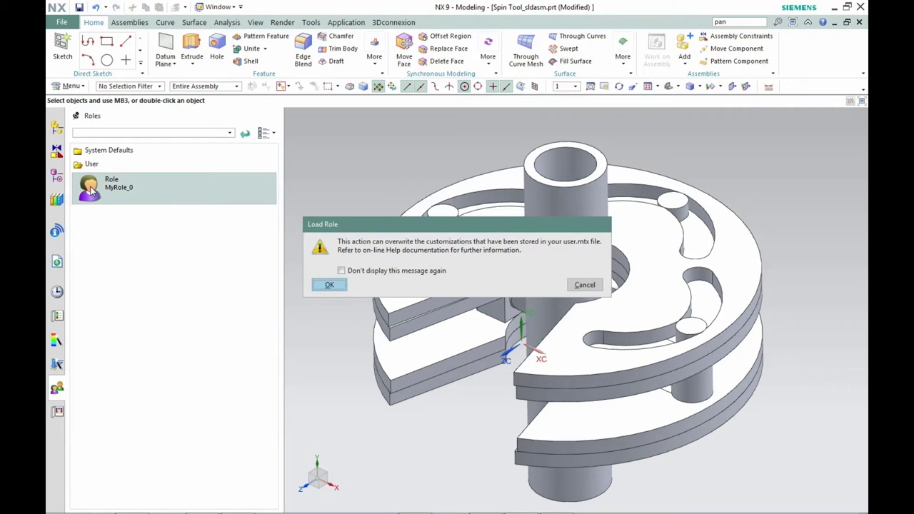
pyautogui.click(328, 285)
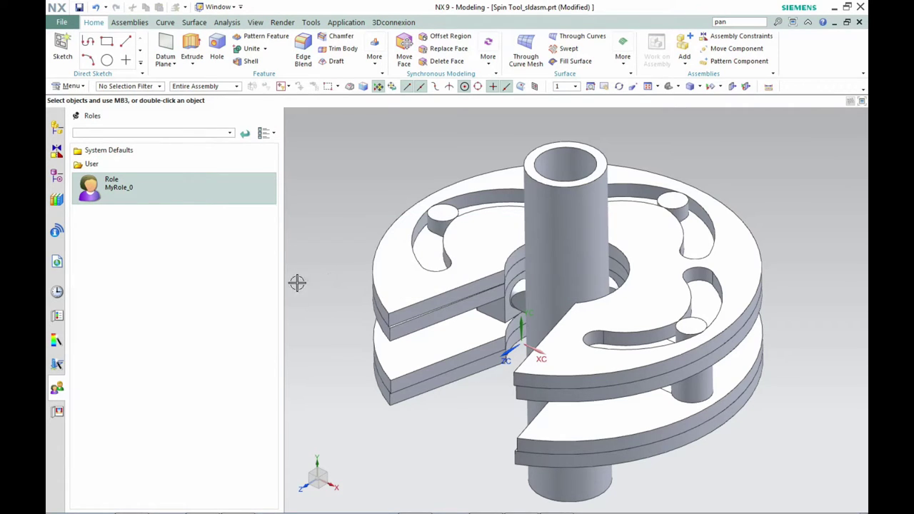
pyautogui.rightClick(143, 190)
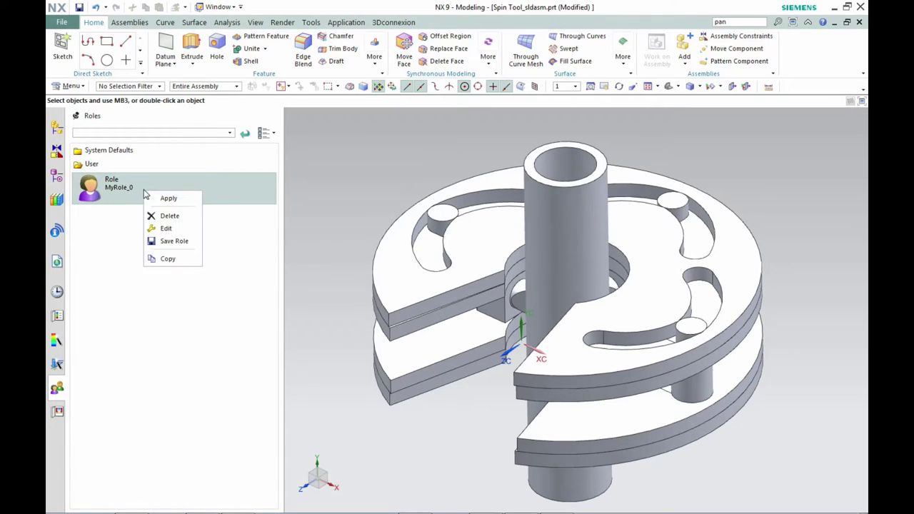
# Edit MyRole_0 to use the current session layout, save it, then delete MyRole_0
pyautogui.click(168, 229)
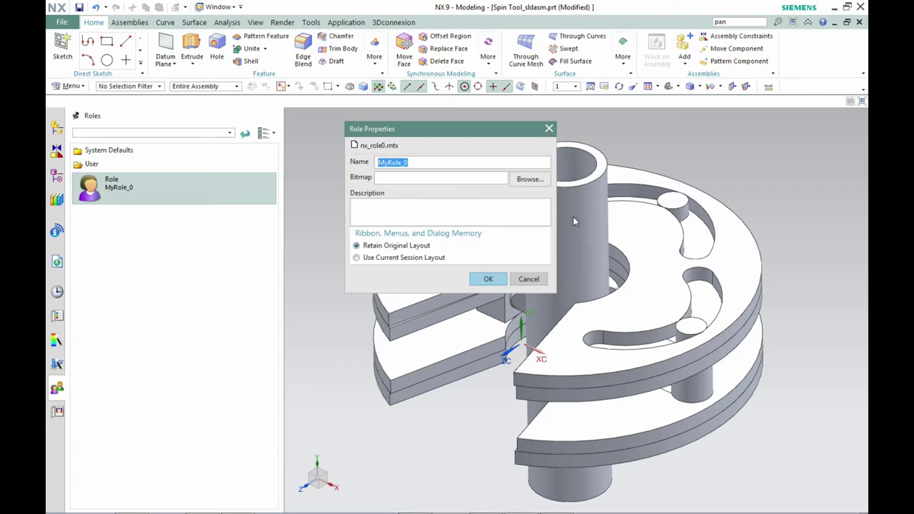
pyautogui.click(358, 258)
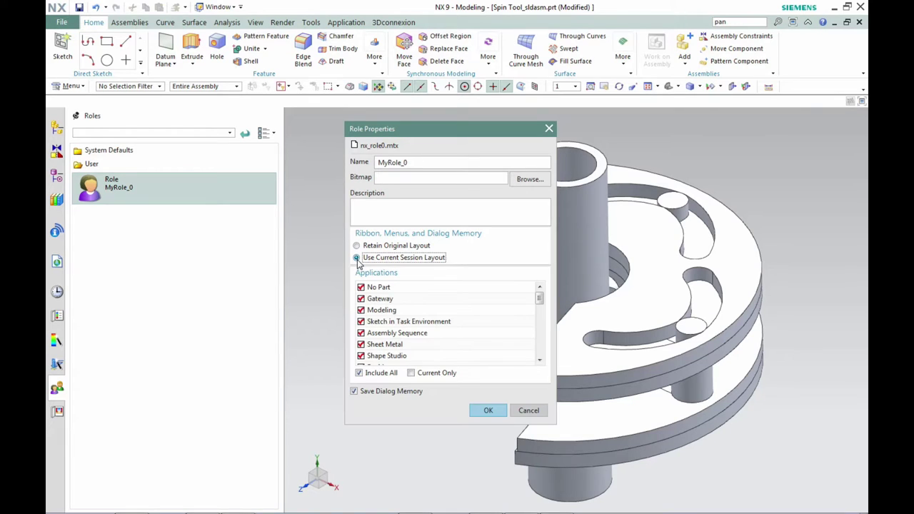
pyautogui.moveTo(541, 301)
pyautogui.mouseDown()
pyautogui.moveTo(541, 368)
pyautogui.moveTo(540, 289)
pyautogui.mouseUp()
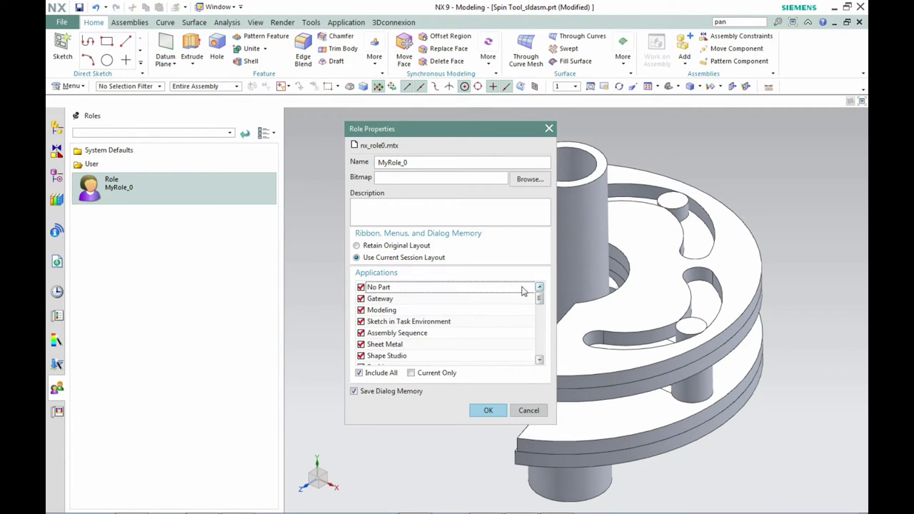
pyautogui.click(487, 411)
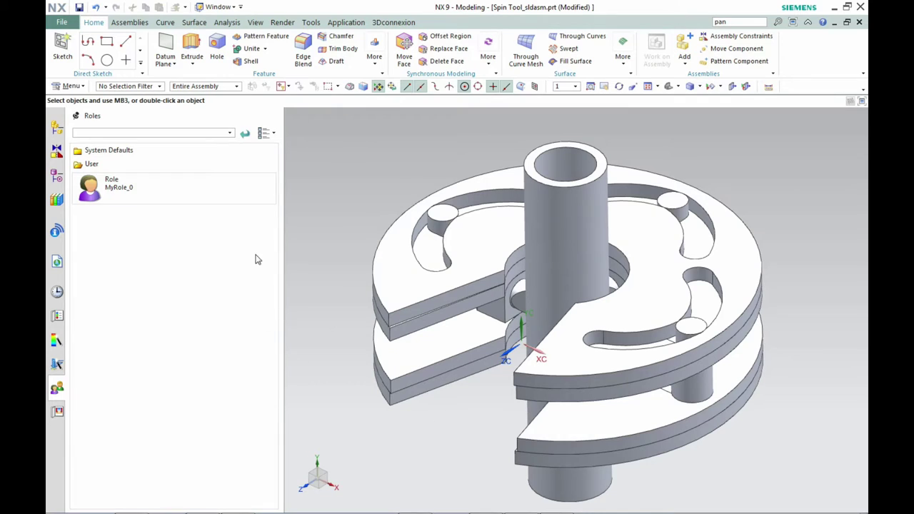
pyautogui.rightClick(129, 190)
pyautogui.click(154, 210)
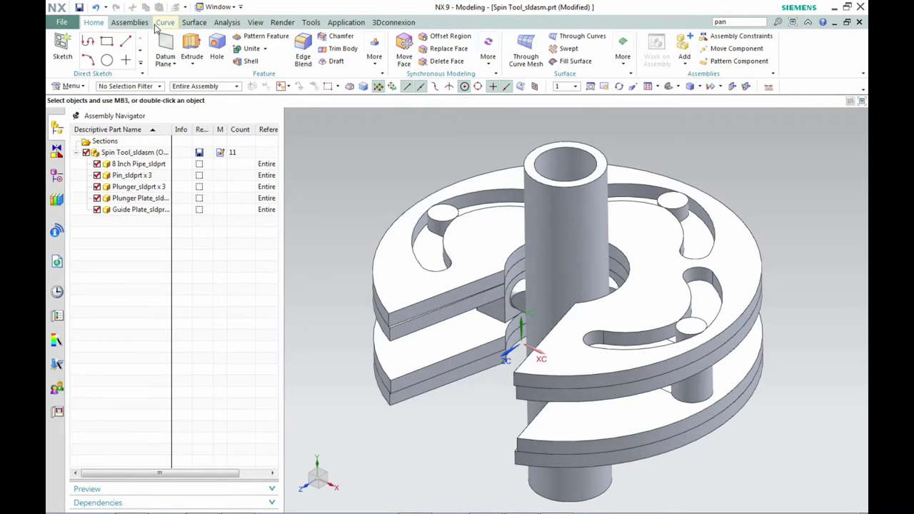
# Look through the File menu and Assemblies tab, then return to the Home tab
pyautogui.click(63, 23)
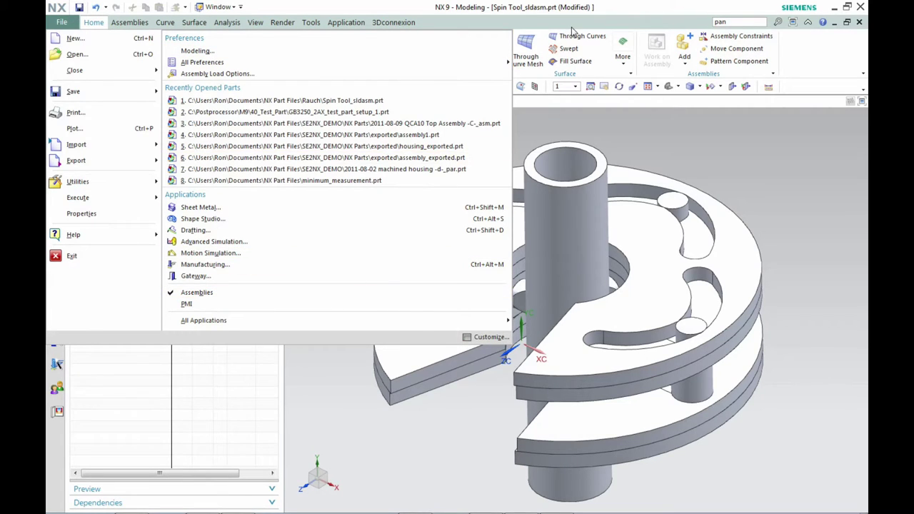
pyautogui.click(62, 22)
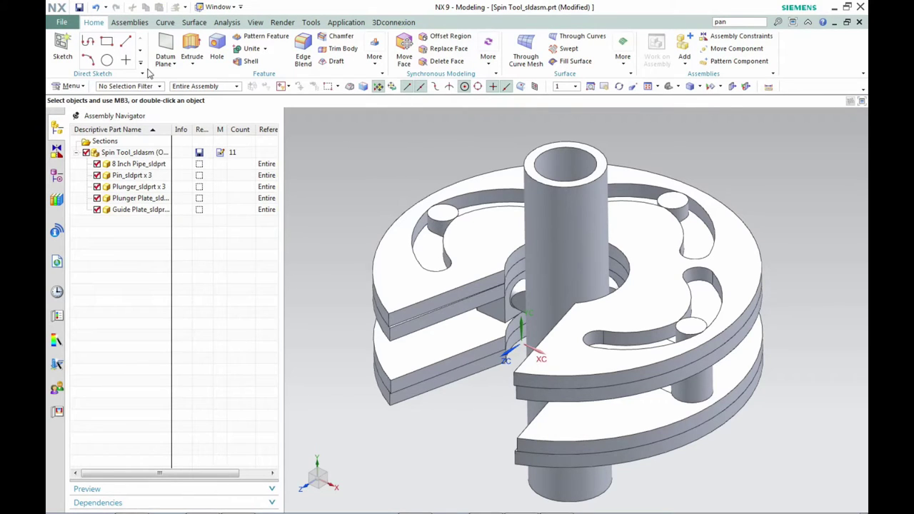
pyautogui.click(129, 22)
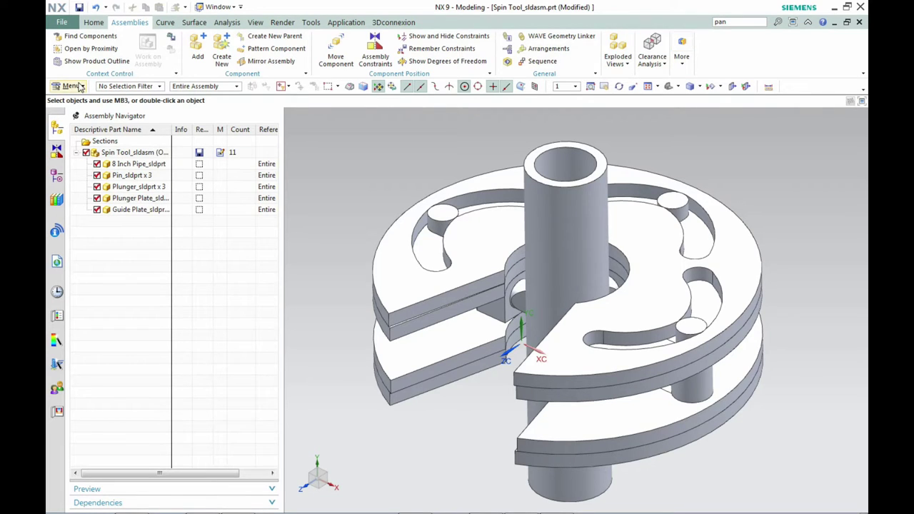
pyautogui.click(88, 24)
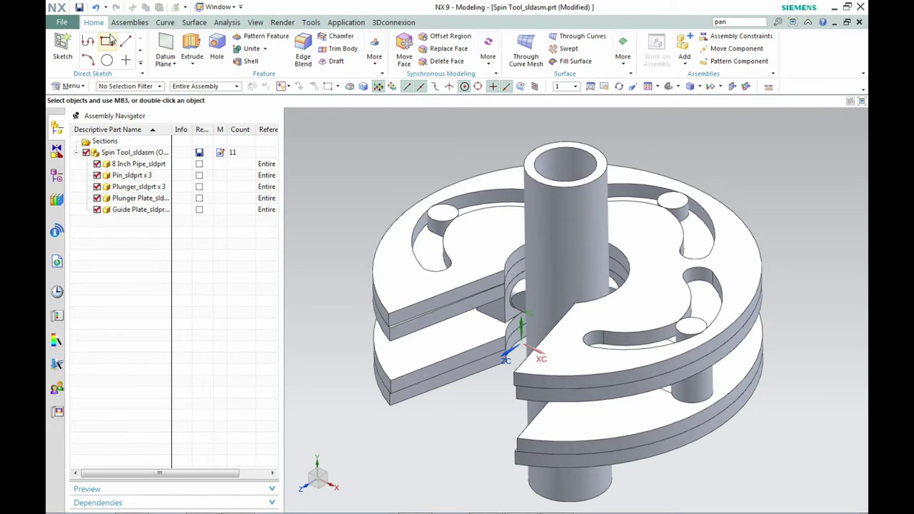
pyautogui.click(140, 57)
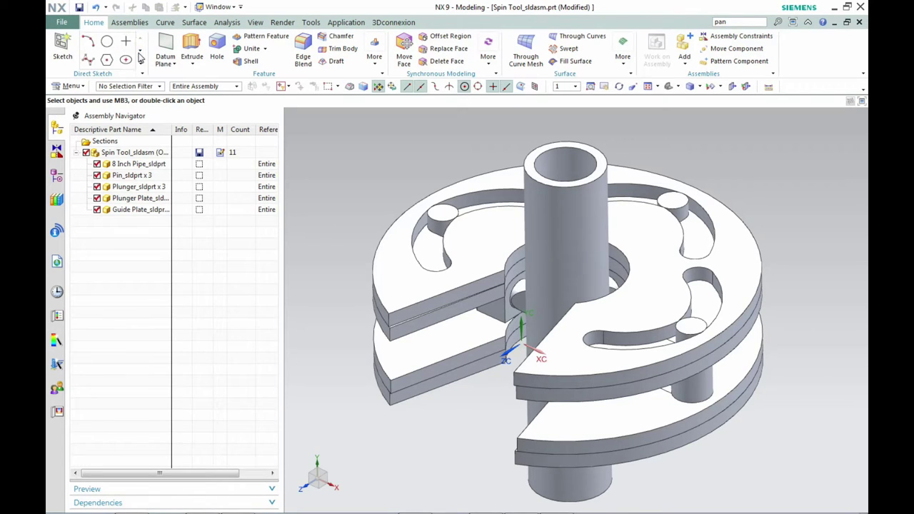
pyautogui.click(141, 41)
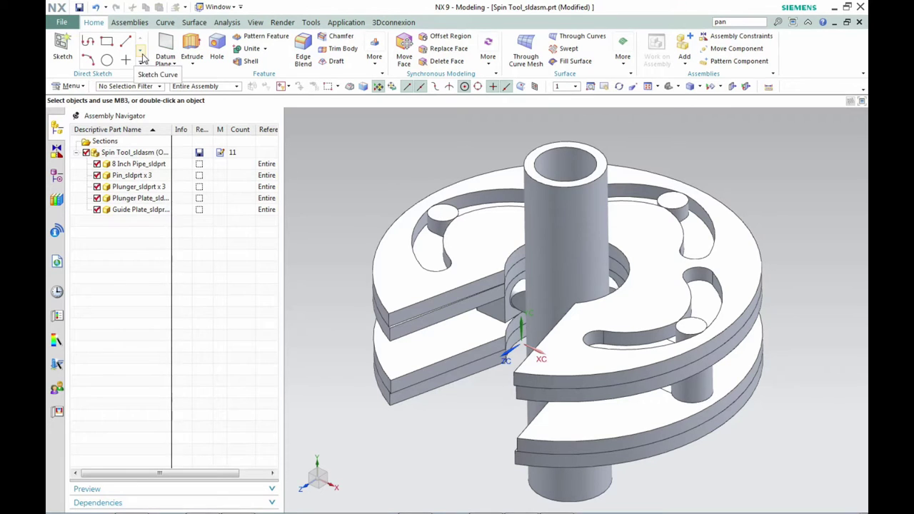
pyautogui.click(142, 56)
pyautogui.click(141, 57)
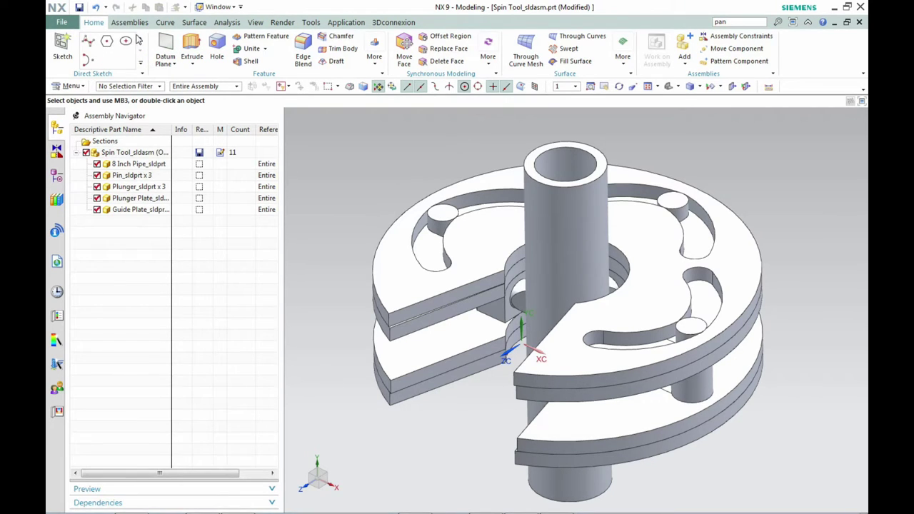
pyautogui.click(139, 40)
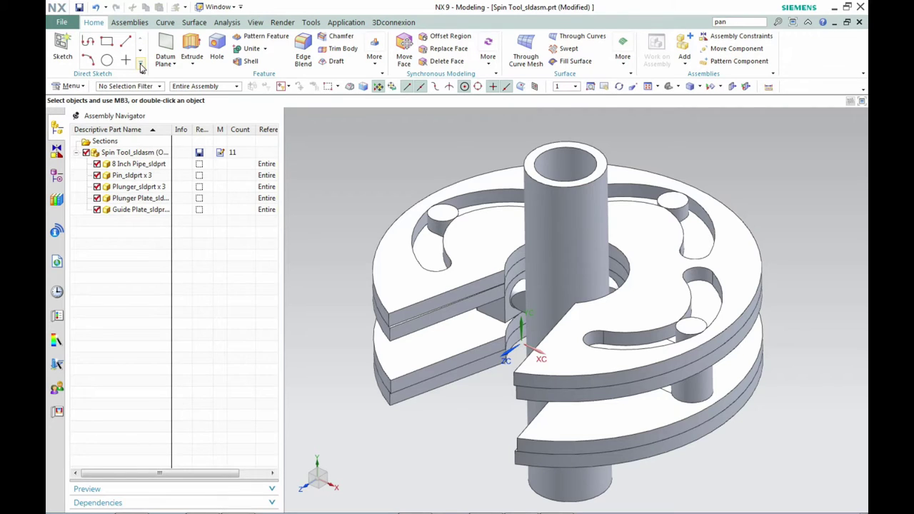
pyautogui.click(142, 65)
pyautogui.click(141, 74)
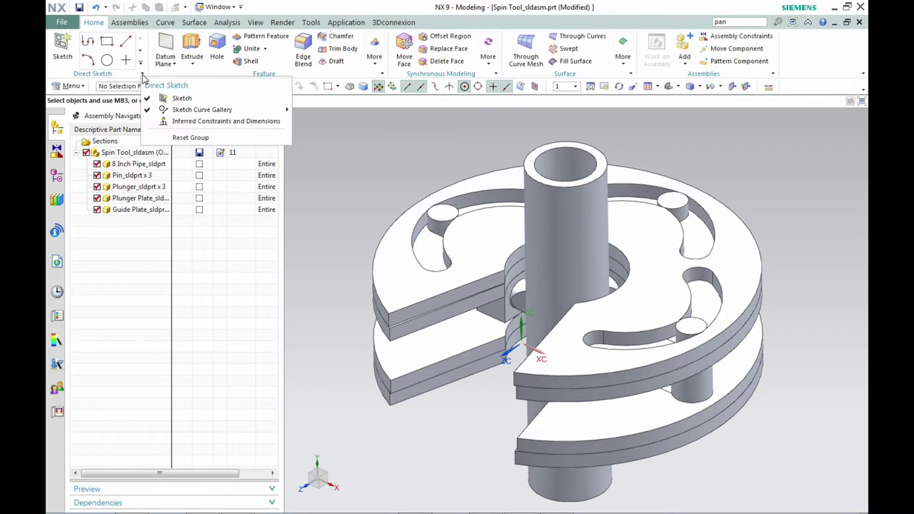
pyautogui.click(158, 123)
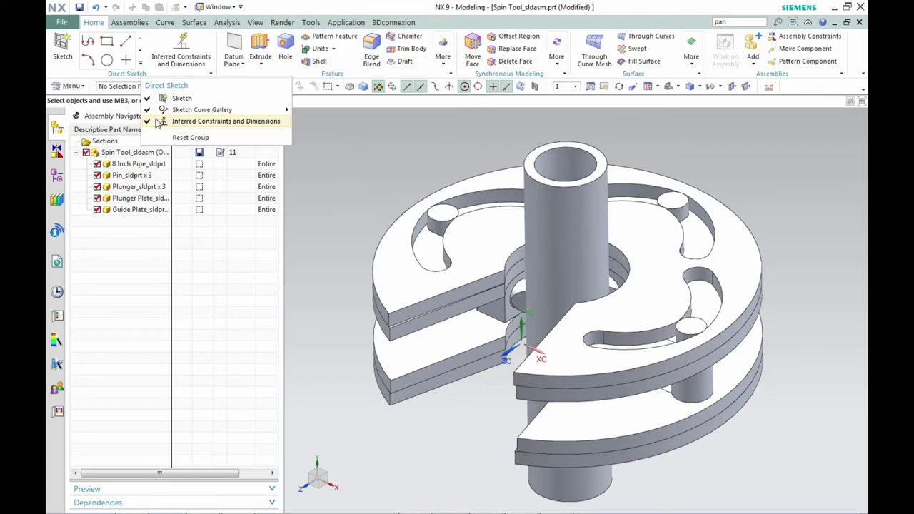
pyautogui.click(158, 123)
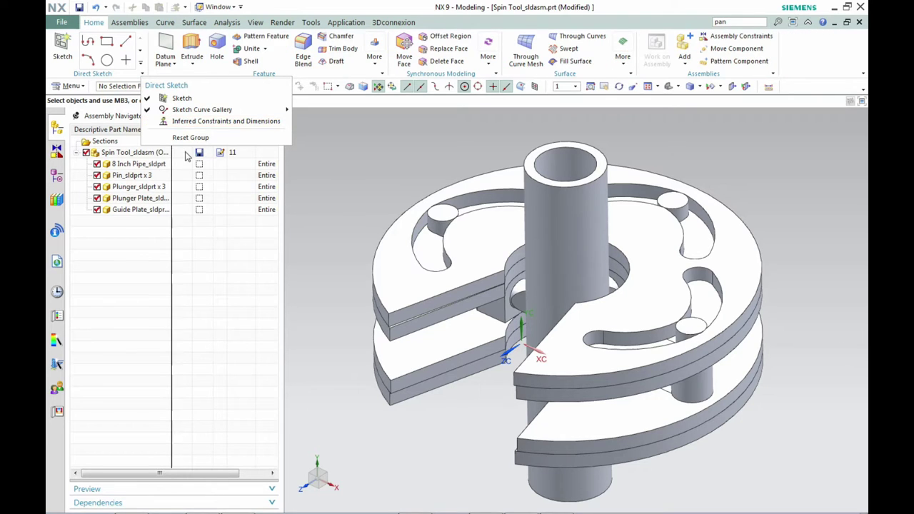
pyautogui.moveTo(207, 116)
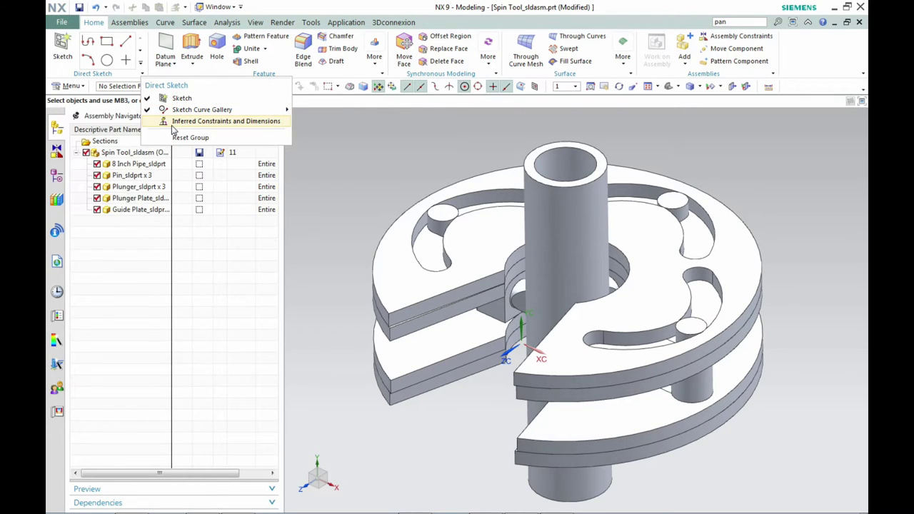
pyautogui.click(291, 10)
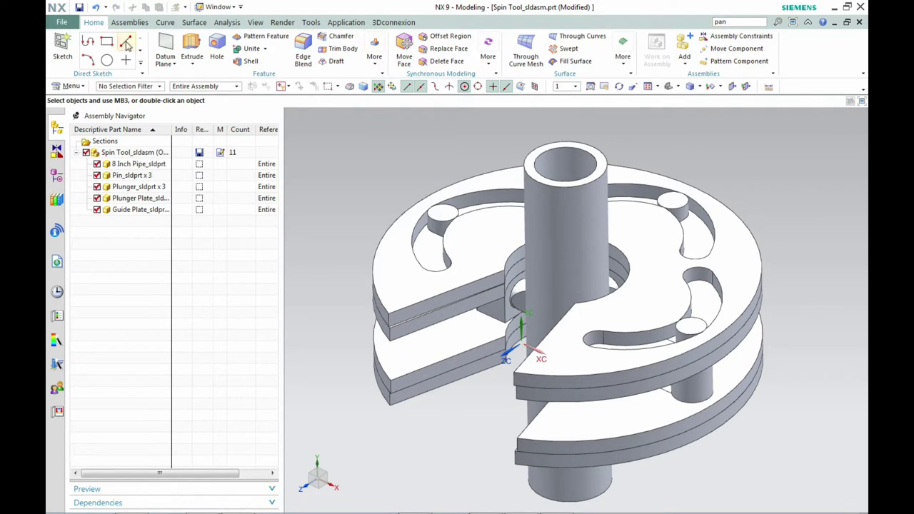
# Browse the full feature command list and the Datum Plane and Extrude dropdowns
pyautogui.click(377, 65)
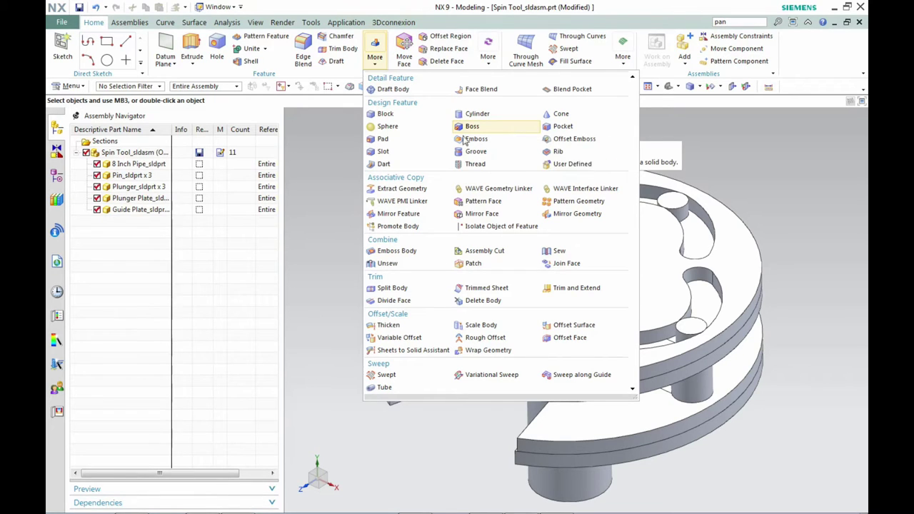
pyautogui.click(344, 197)
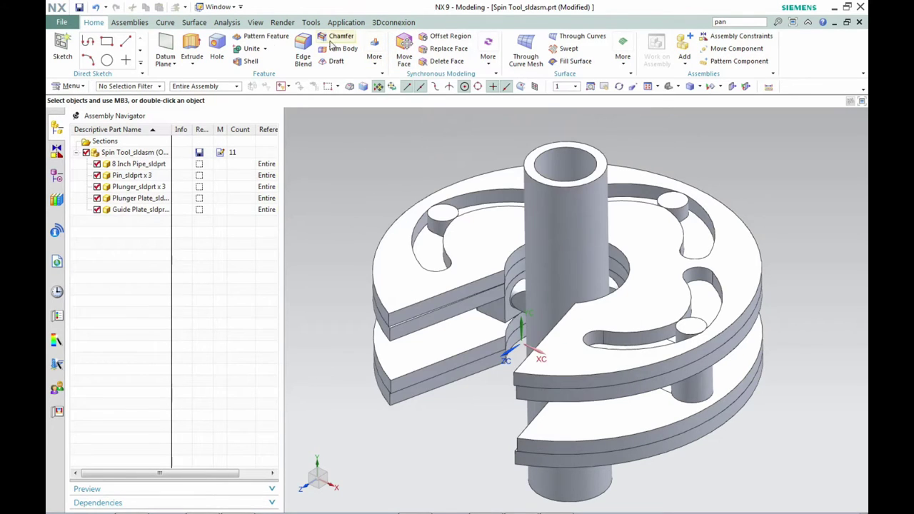
pyautogui.click(175, 65)
pyautogui.click(190, 65)
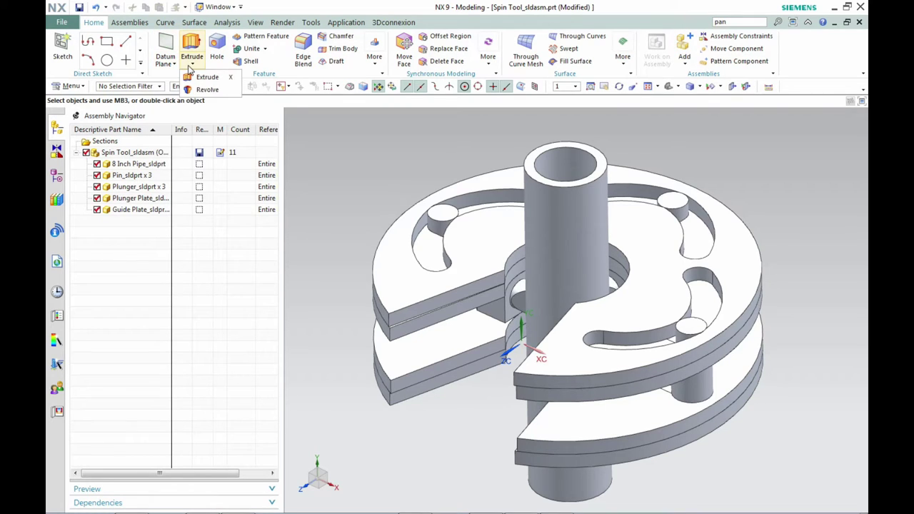
pyautogui.click(190, 65)
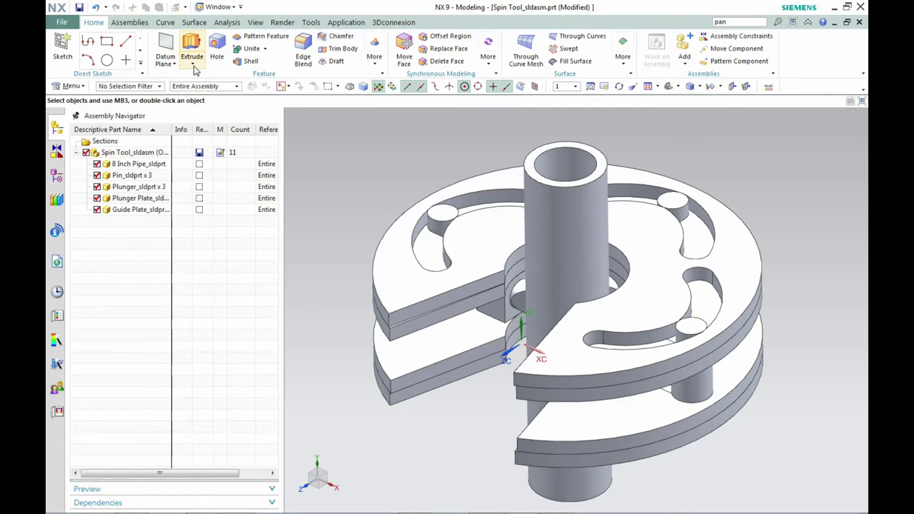
# Review the Extrude/Revolve and Unite options, then show the Assemblies tab
pyautogui.click(193, 64)
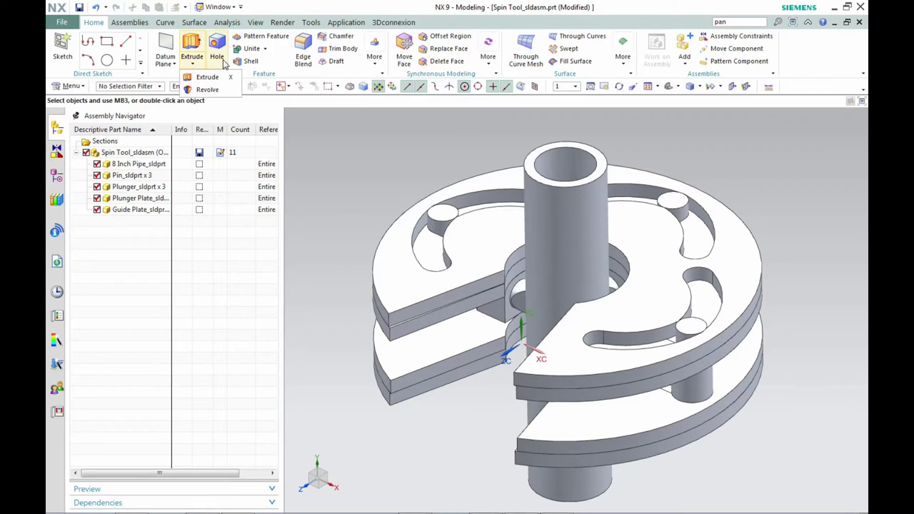
pyautogui.click(265, 49)
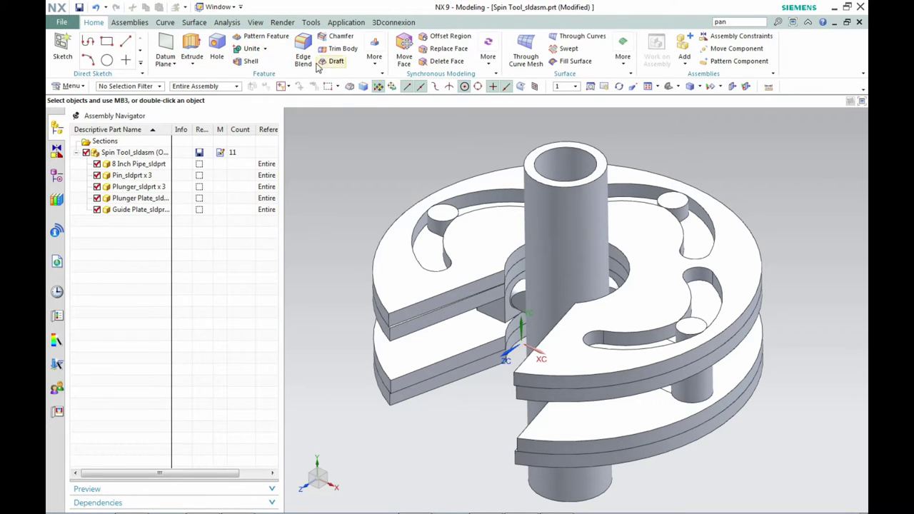
pyautogui.click(374, 52)
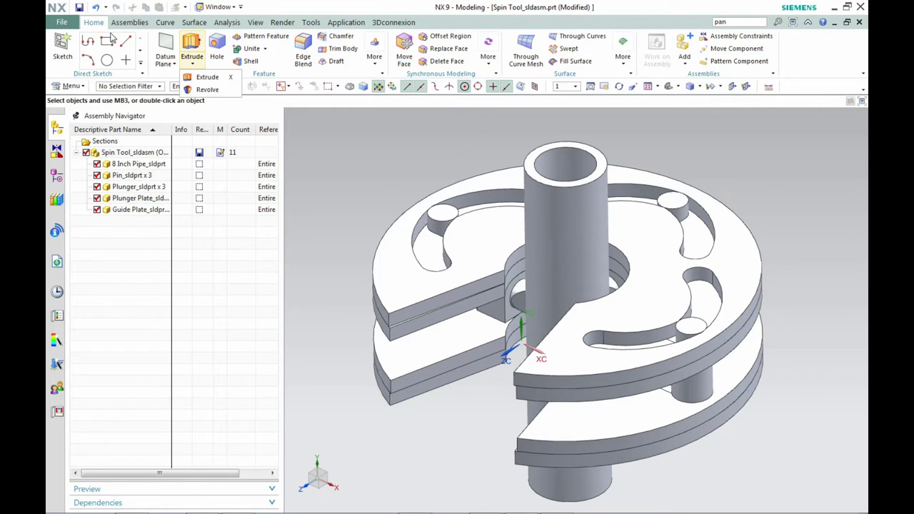
pyautogui.click(123, 23)
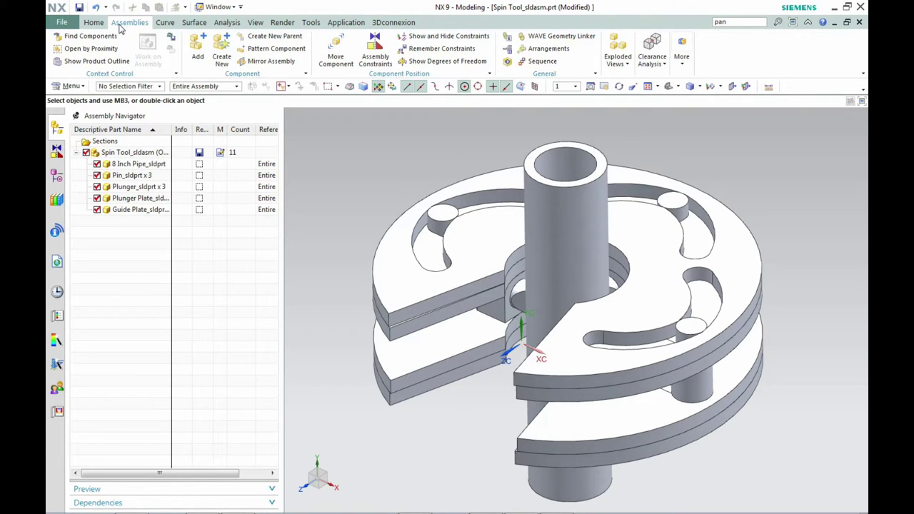
# Browse the additional Assemblies commands, then return to the Home tab
pyautogui.click(682, 63)
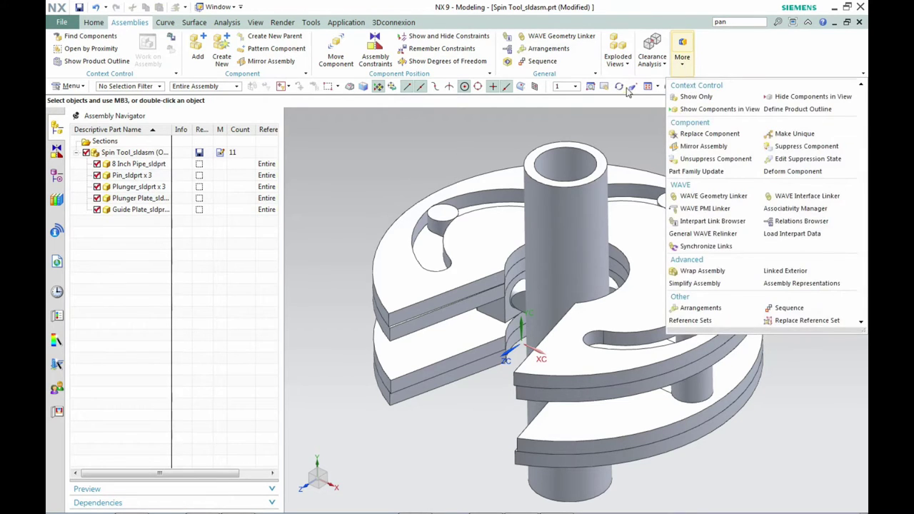
pyautogui.click(629, 90)
pyautogui.click(682, 68)
pyautogui.click(739, 57)
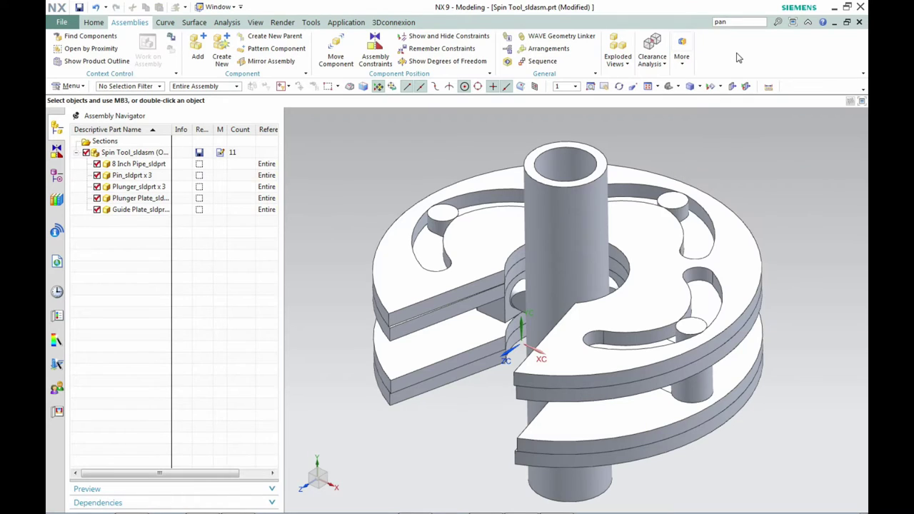
pyautogui.click(94, 24)
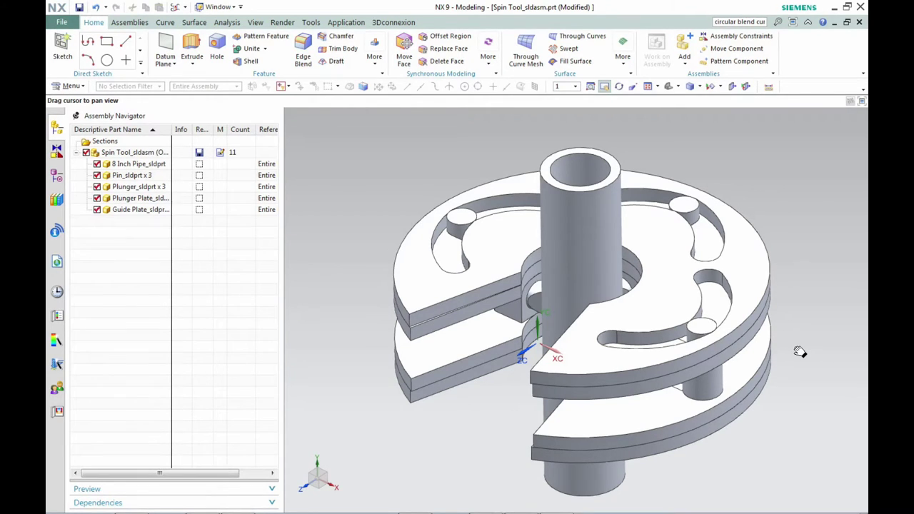
# Replace the old Command Finder text with 'pan' and search, listing 27 matches
pyautogui.click(742, 22)
pyautogui.press('BackSpace')
pyautogui.write('pan')
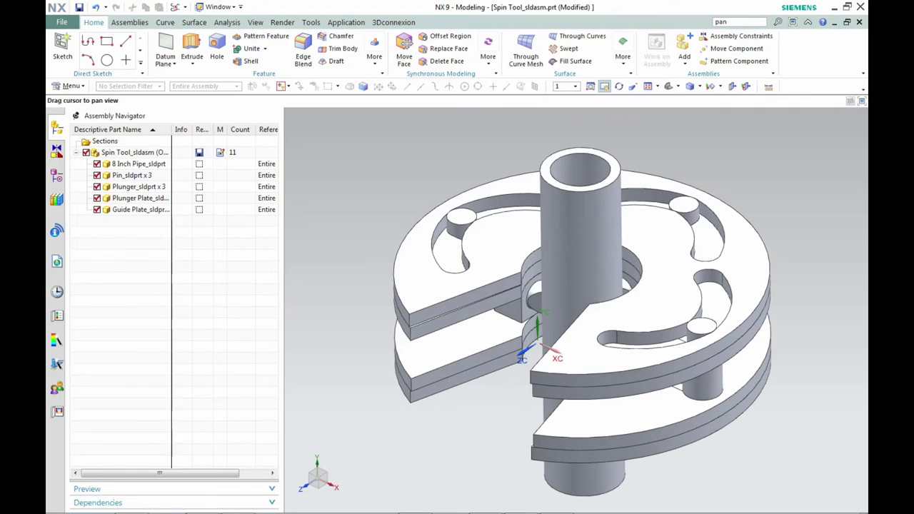
pyautogui.press('Return')
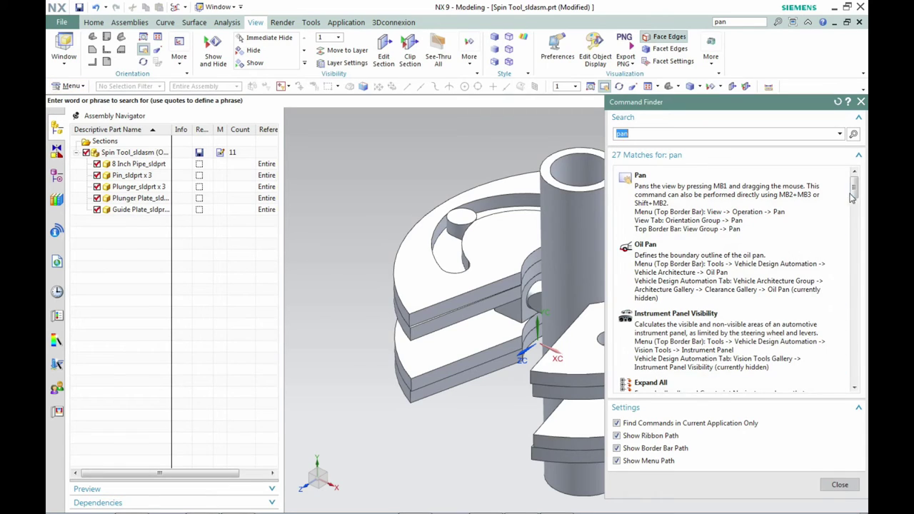
pyautogui.moveTo(854, 185)
pyautogui.mouseDown()
pyautogui.moveTo(853, 329)
pyautogui.moveTo(848, 191)
pyautogui.mouseUp()
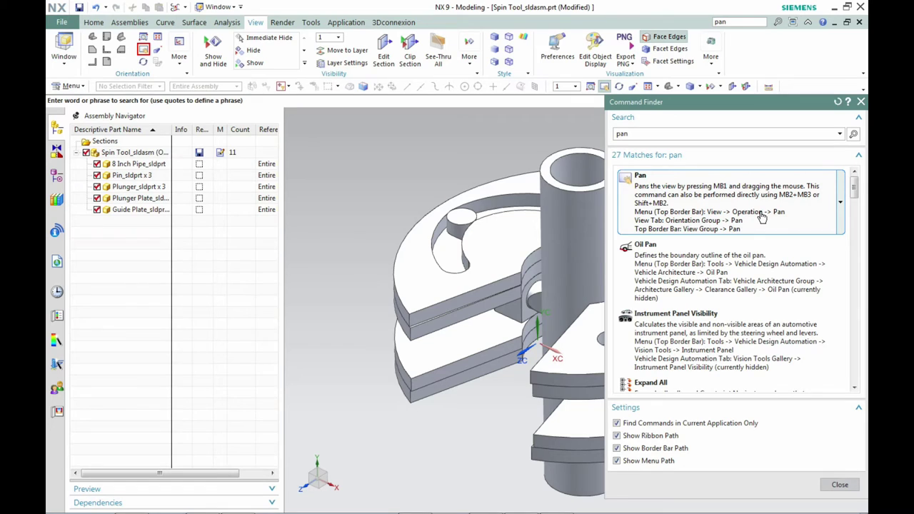
# Add the Pan command to a border toolbar from the search results
pyautogui.rightClick(705, 214)
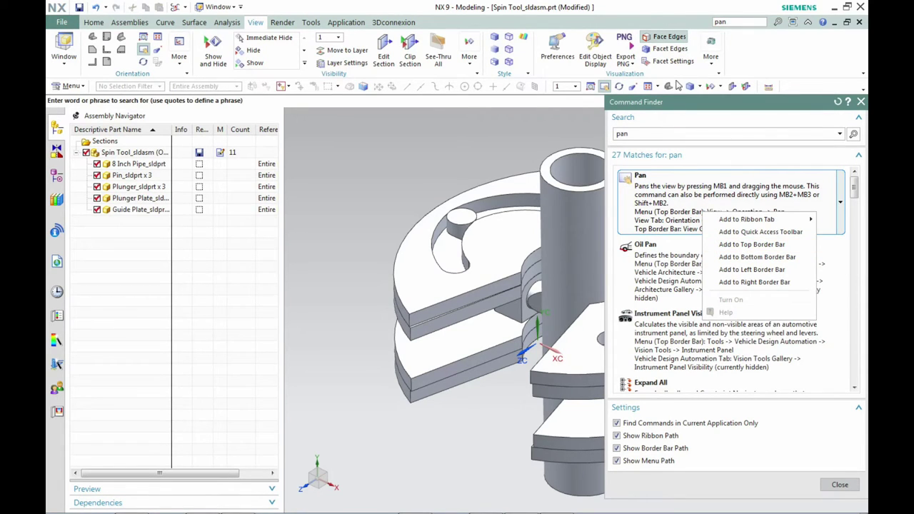
pyautogui.click(769, 286)
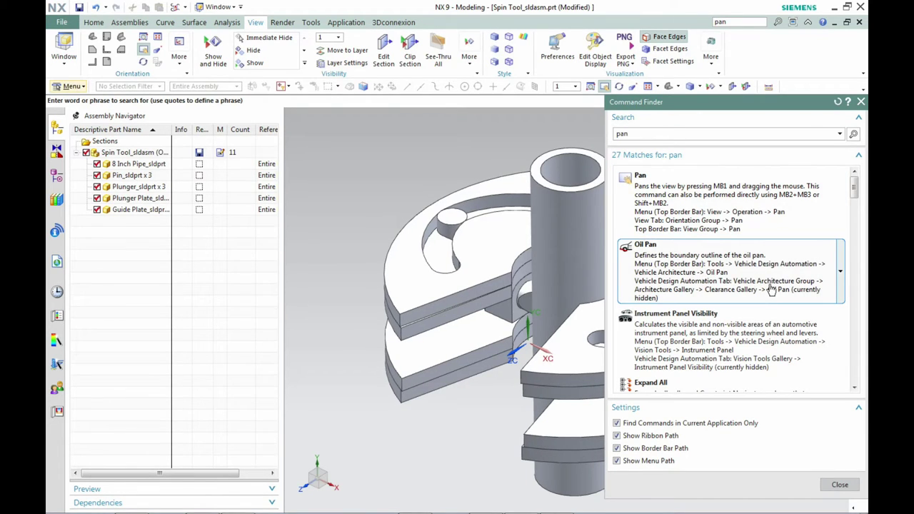
pyautogui.press('Escape')
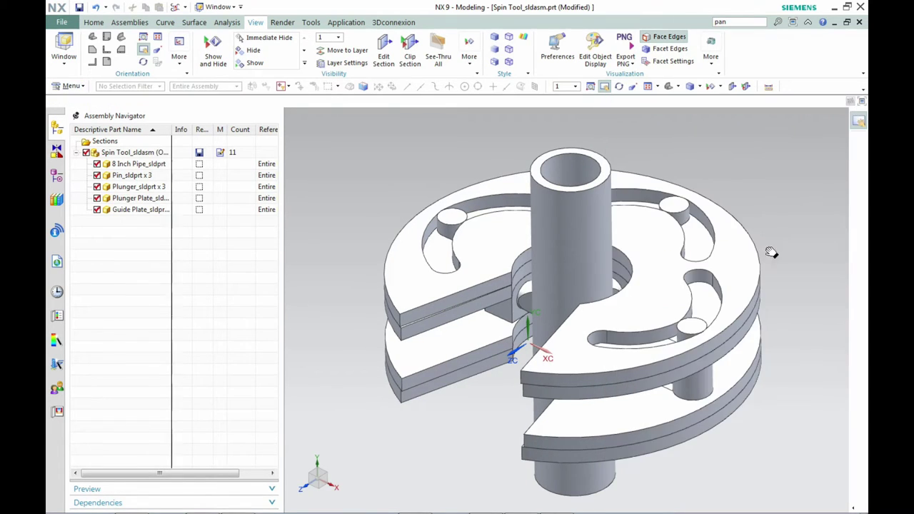
# Pan the assembly view left and down, then rerun the 'pan' command search
pyautogui.click(862, 126)
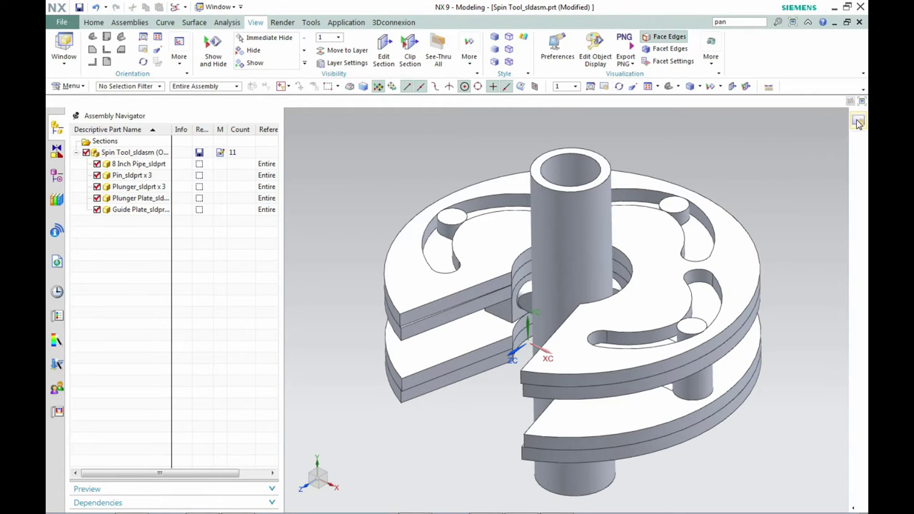
pyautogui.moveTo(757, 176); pyautogui.dragTo(791, 188)
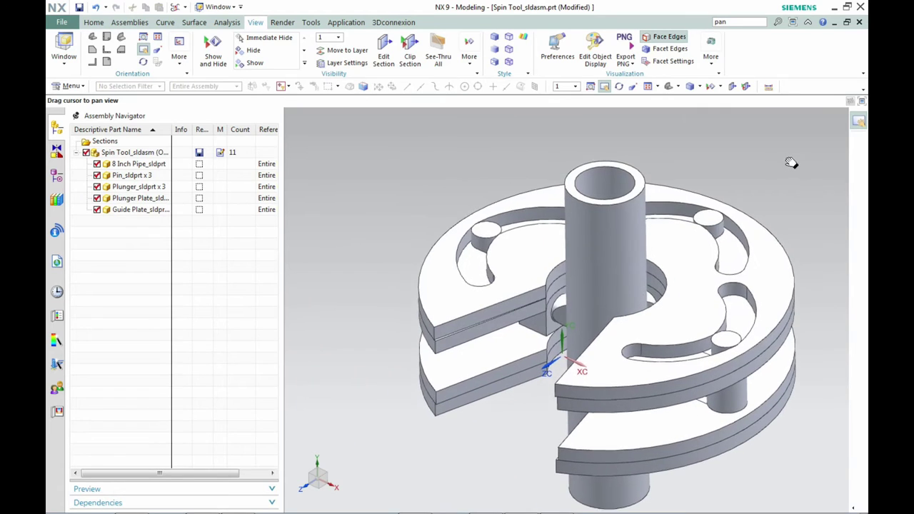
pyautogui.doubleClick(745, 22)
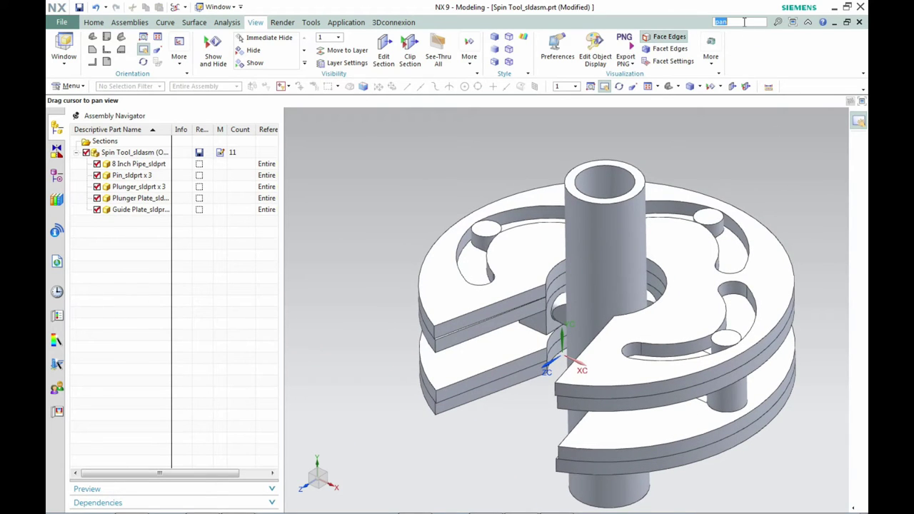
pyautogui.press('Return')
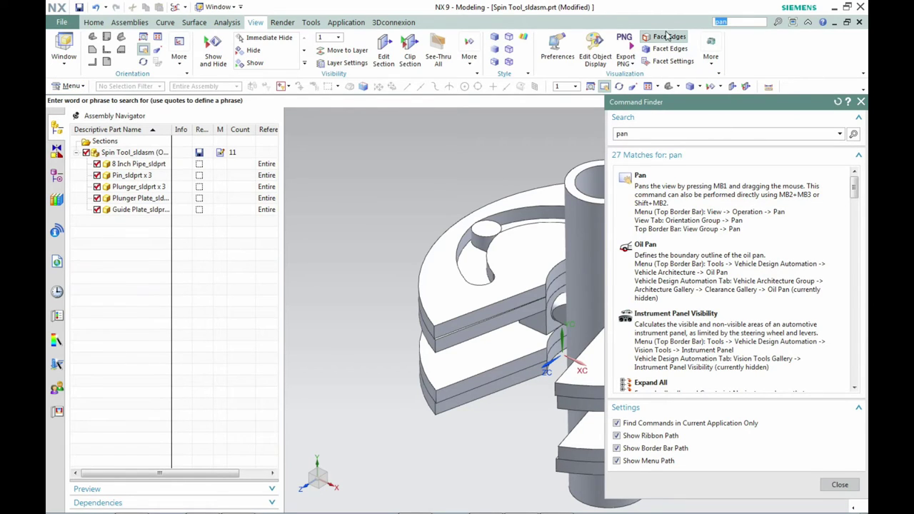
# Search the commands for 'bridged', then refine it to 'bridged curve' to list 163 matches
pyautogui.write('bridged')
pyautogui.press('Return')
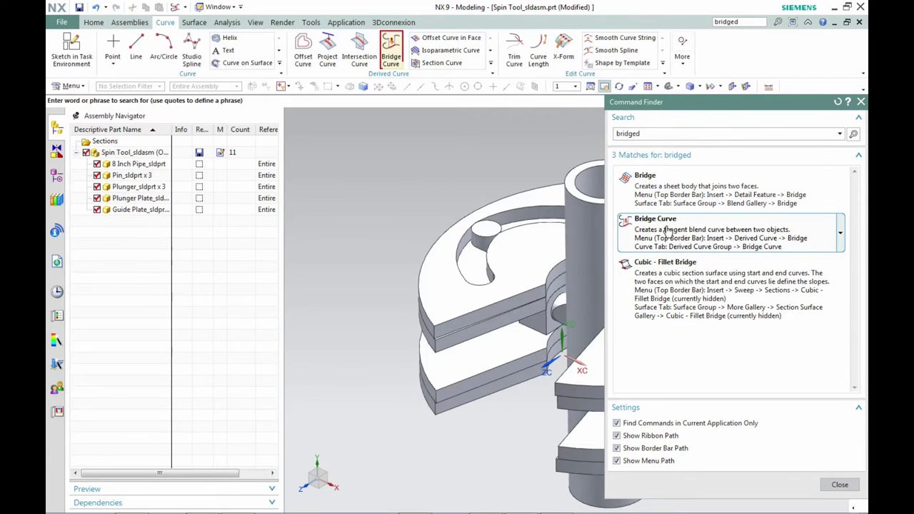
pyautogui.click(751, 22)
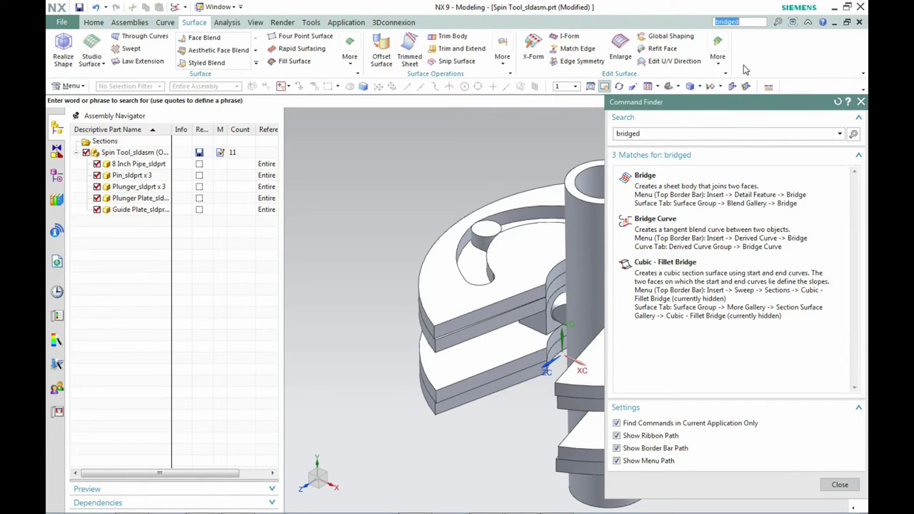
pyautogui.write('curve')
pyautogui.press('Return')
pyautogui.moveTo(716, 368)
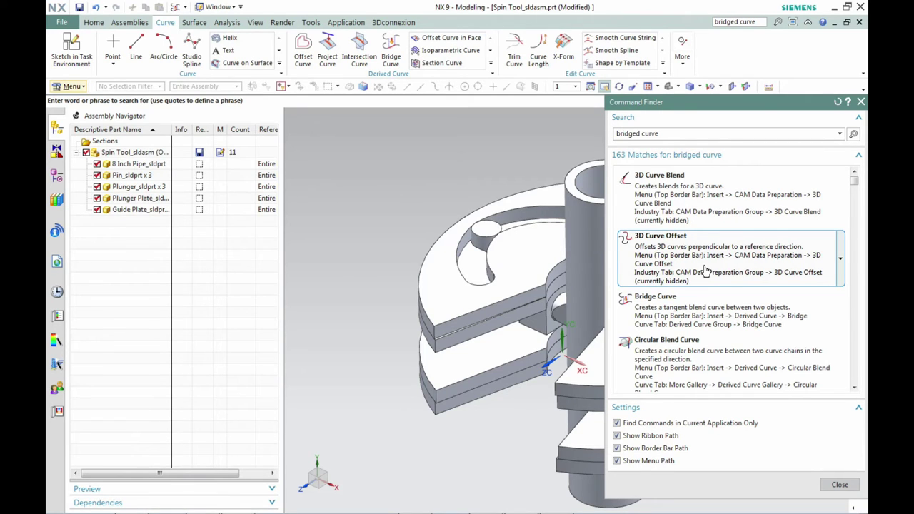
# Open 3D Curve Offset from the results, cancel it, and close the Command Finder
pyautogui.click(705, 270)
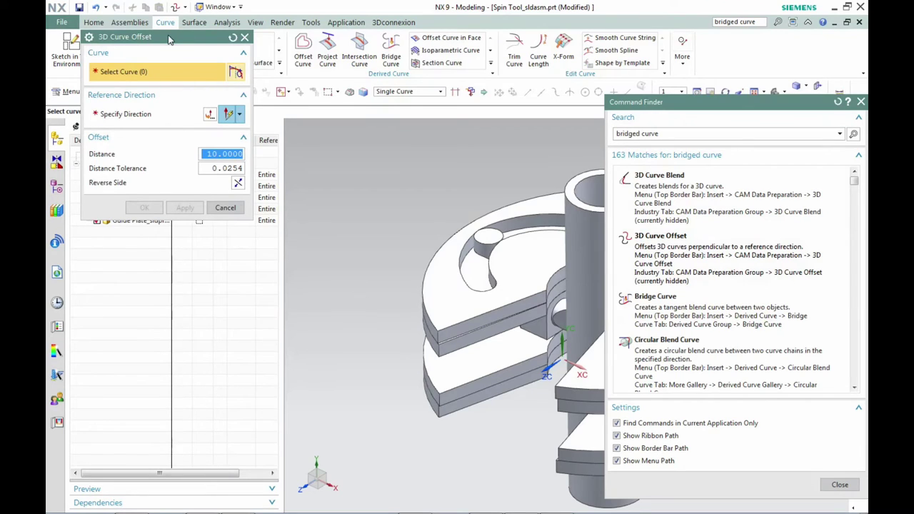
pyautogui.click(224, 208)
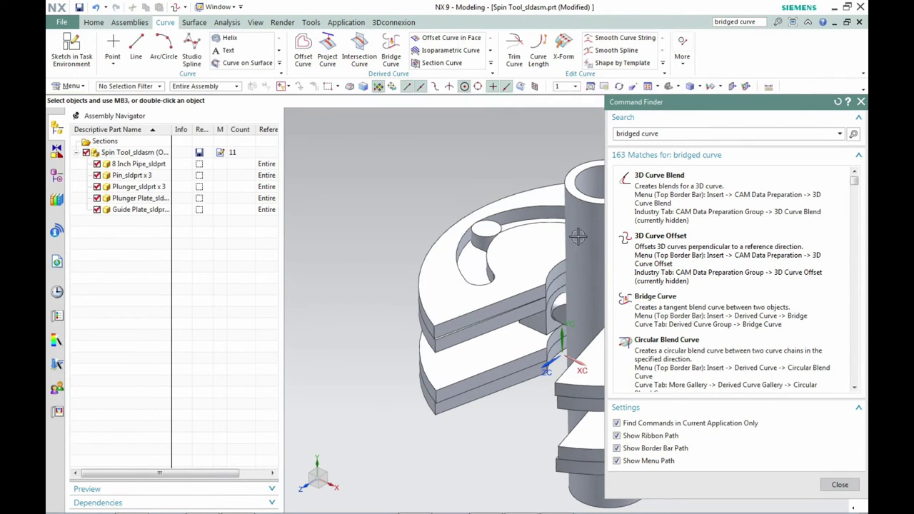
pyautogui.click(861, 103)
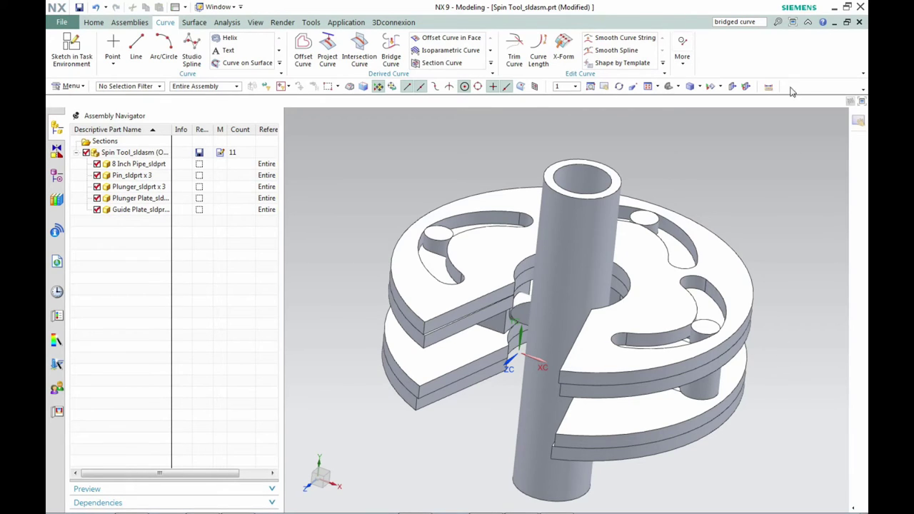
# Open the Customize dialog from the ribbon's right-click menu
pyautogui.rightClick(743, 68)
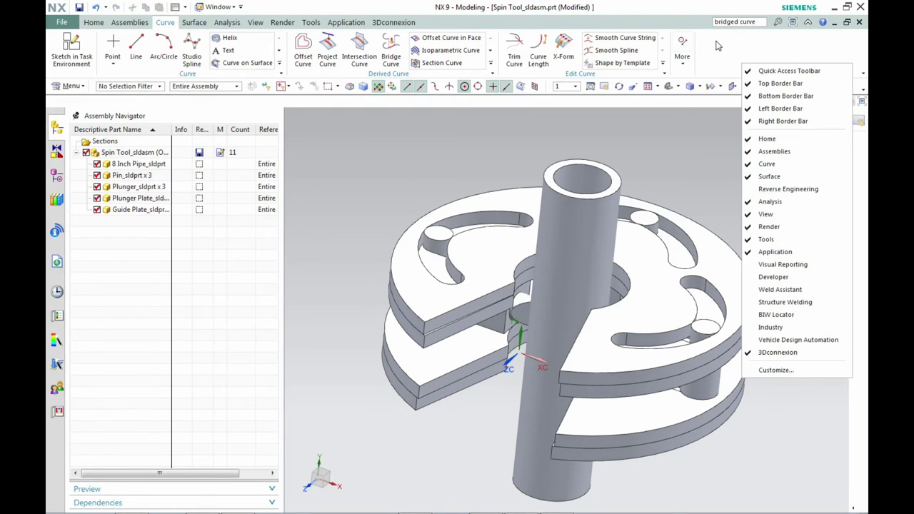
pyautogui.rightClick(732, 47)
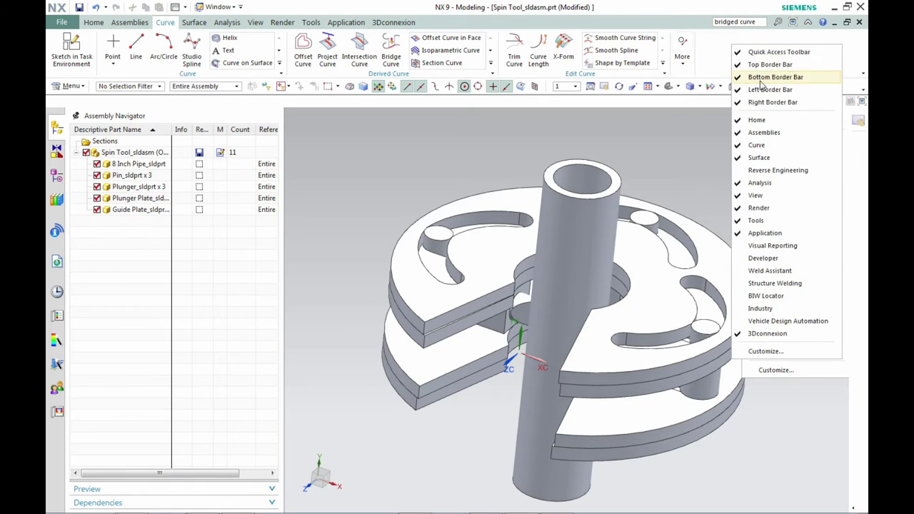
pyautogui.click(768, 351)
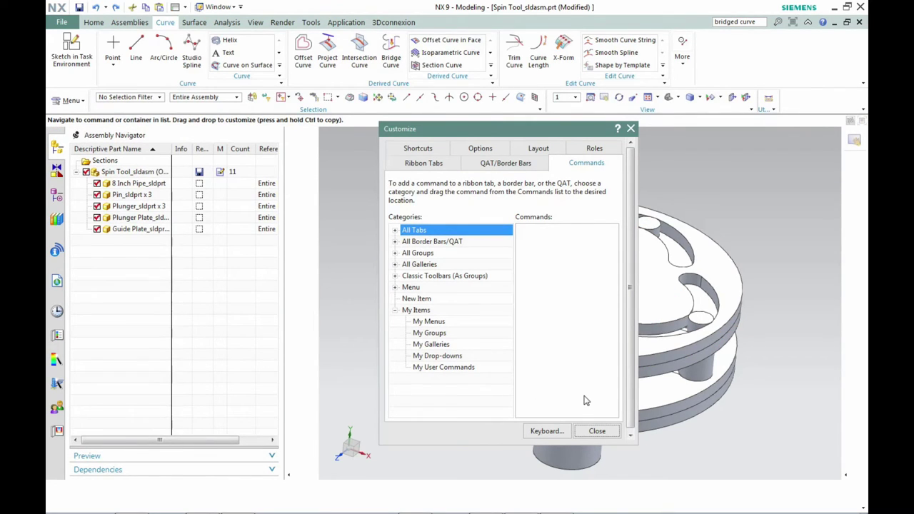
# Open the Customize Keyboard dialog from the Customize dialog
pyautogui.click(547, 432)
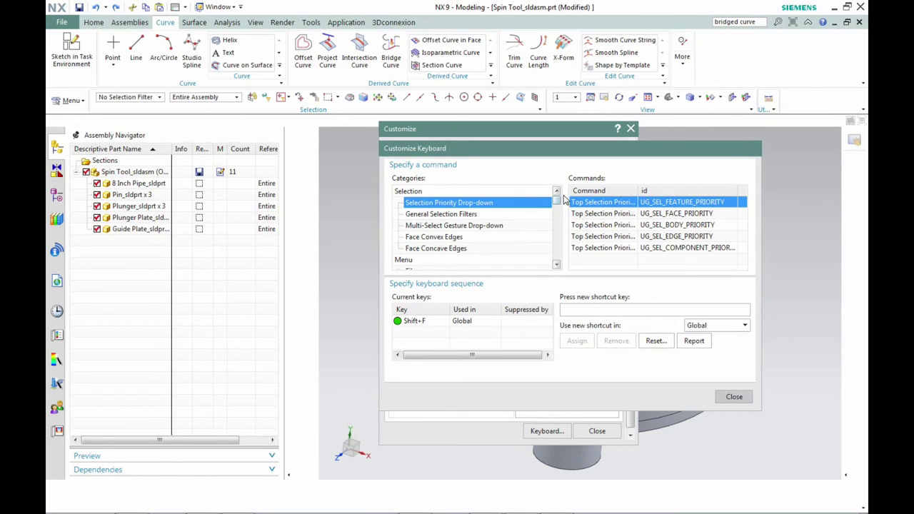
# Select the Pan command under View > Operation in the Customize Keyboard command list
pyautogui.click(556, 265)
pyautogui.click(556, 266)
pyautogui.click(556, 266)
pyautogui.click(557, 266)
pyautogui.click(557, 265)
pyautogui.click(556, 265)
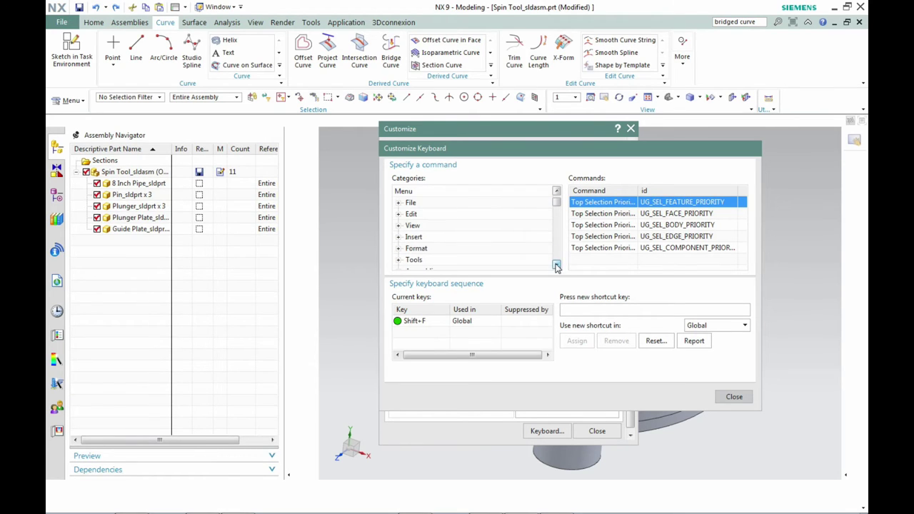
pyautogui.click(556, 265)
pyautogui.click(556, 265)
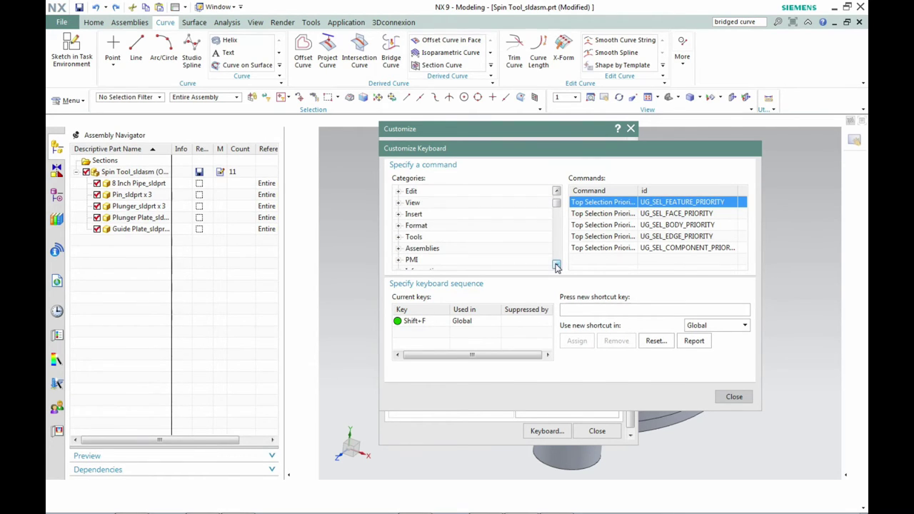
pyautogui.click(556, 191)
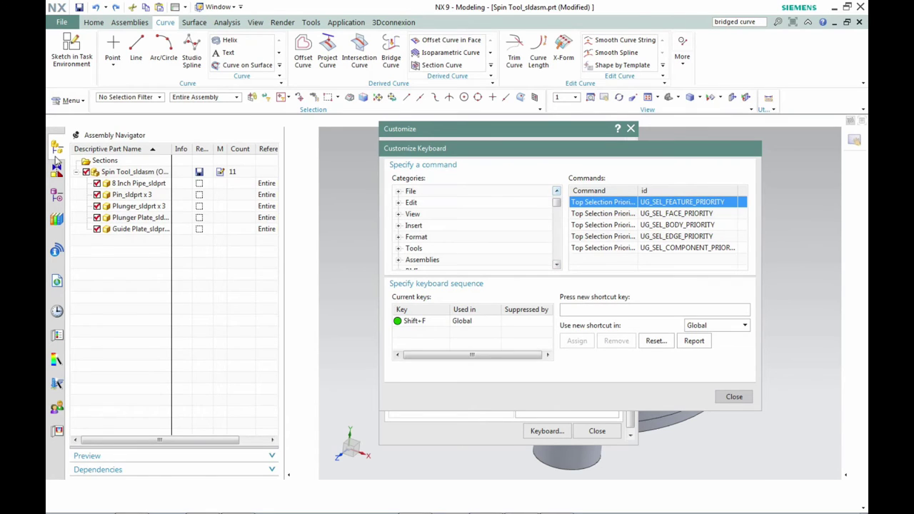
pyautogui.click(556, 192)
pyautogui.click(556, 193)
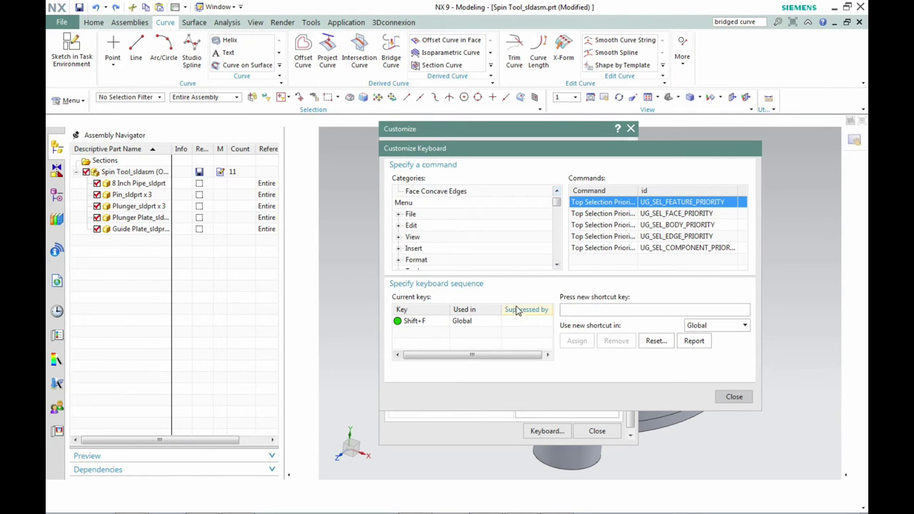
pyautogui.click(398, 237)
pyautogui.click(433, 213)
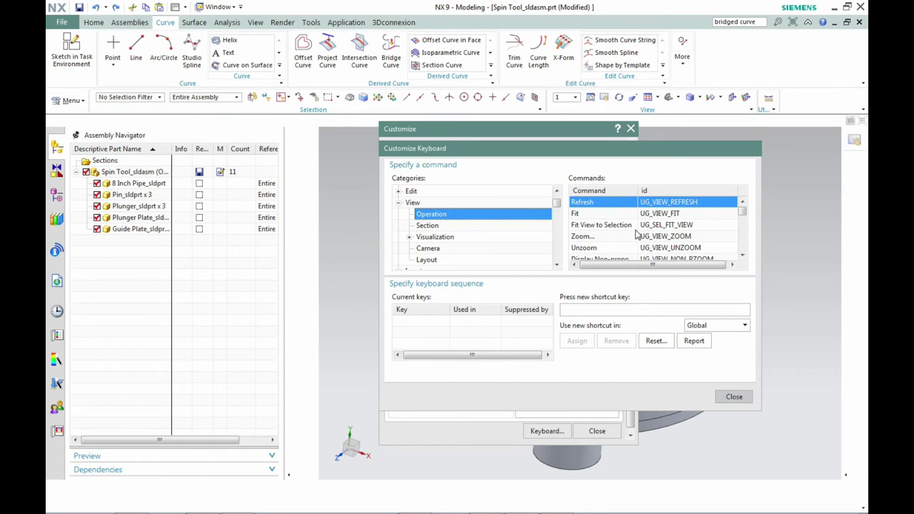
pyautogui.scroll(-2, 636, 234)
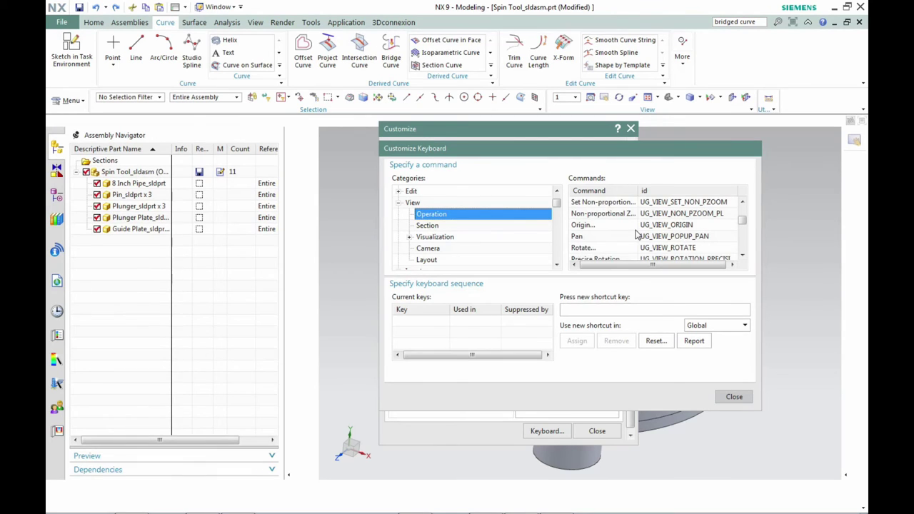
pyautogui.click(597, 237)
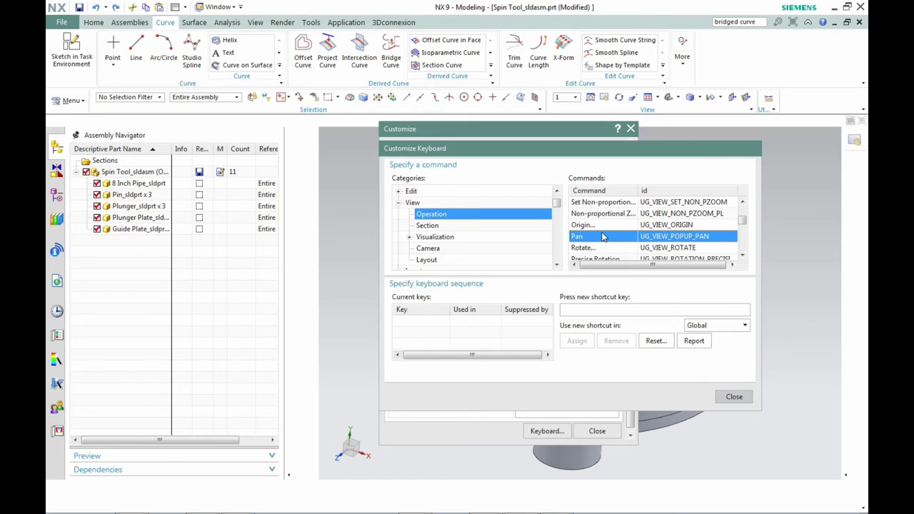
# Assign F9 to Pan as a global shortcut and close Customize Keyboard
pyautogui.click(576, 311)
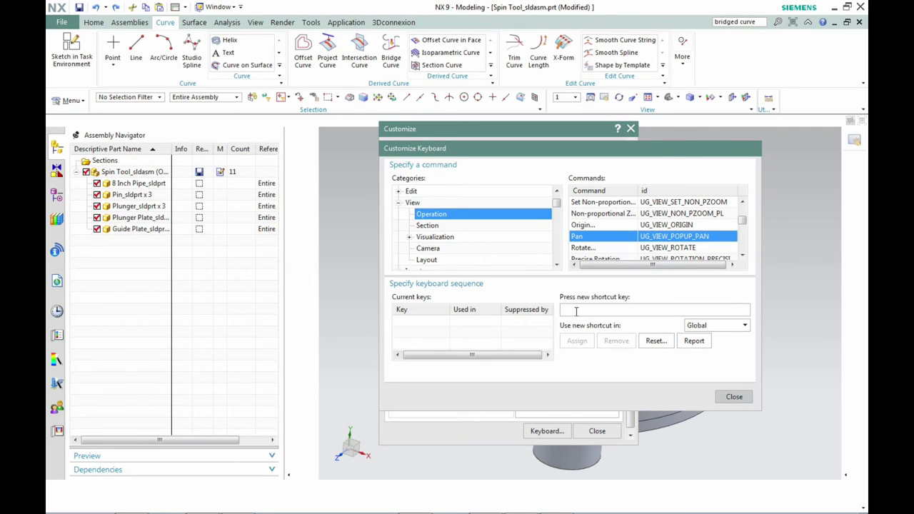
pyautogui.press('F9')
pyautogui.click(577, 341)
pyautogui.click(744, 327)
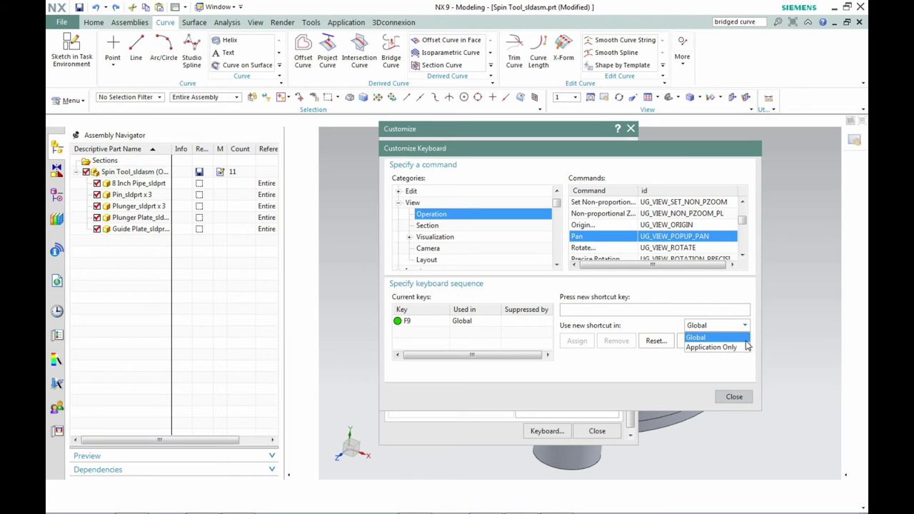
pyautogui.click(783, 283)
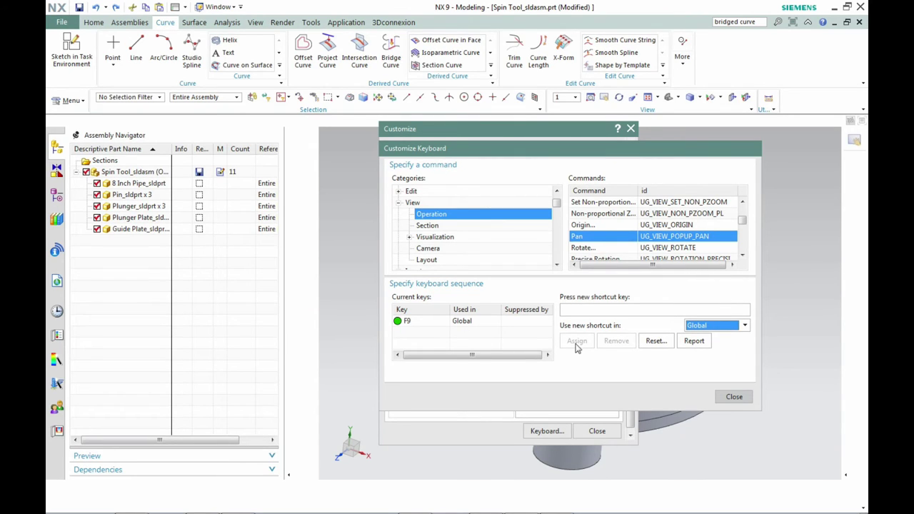
pyautogui.click(734, 397)
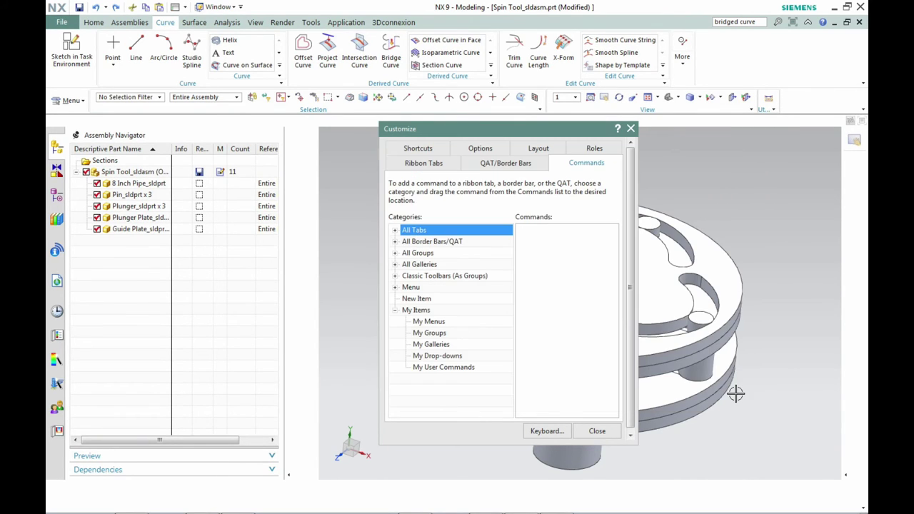
# Close Customize, pan the assembly, and zoom in on the right side of the plates
pyautogui.click(597, 431)
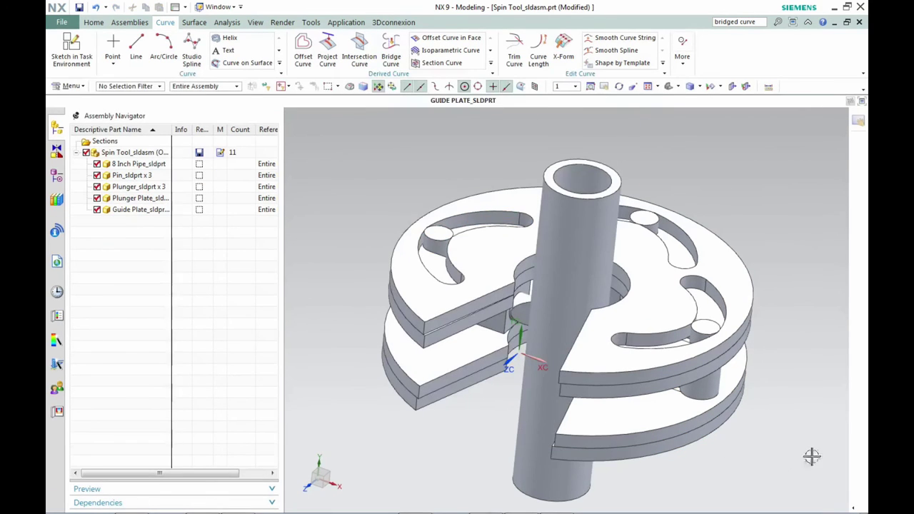
pyautogui.press('F4')
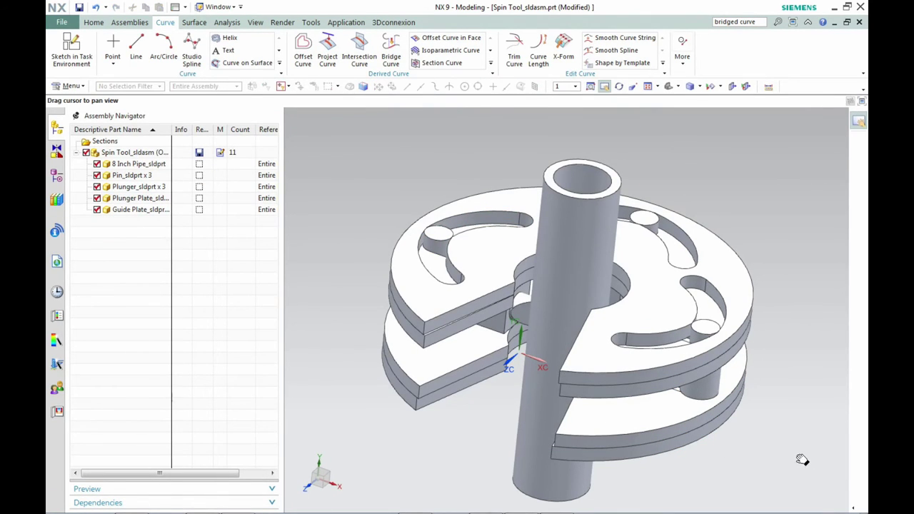
pyautogui.moveTo(753, 417); pyautogui.dragTo(766, 390)
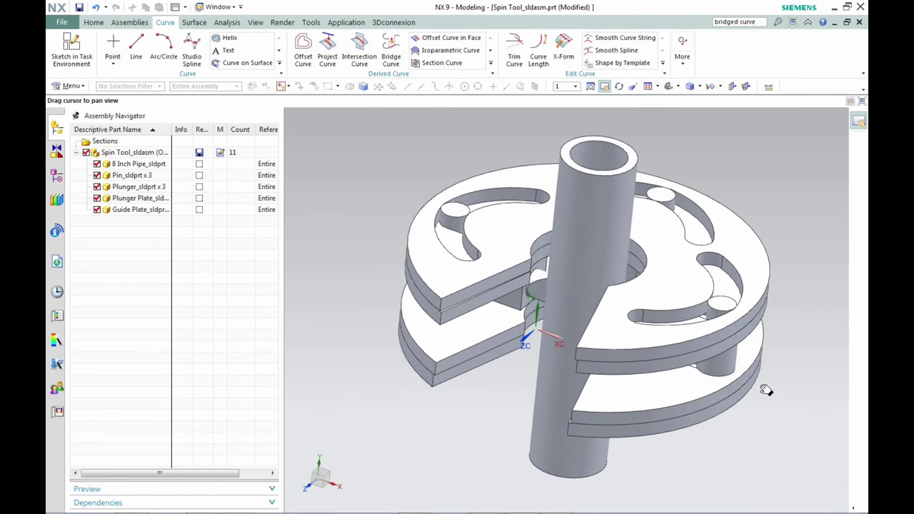
pyautogui.press('F6')
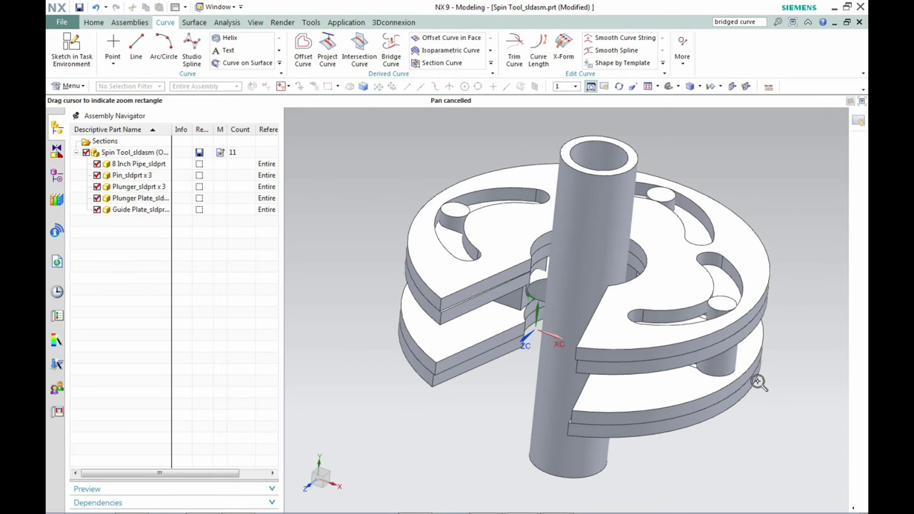
pyautogui.moveTo(506, 161); pyautogui.dragTo(717, 386)
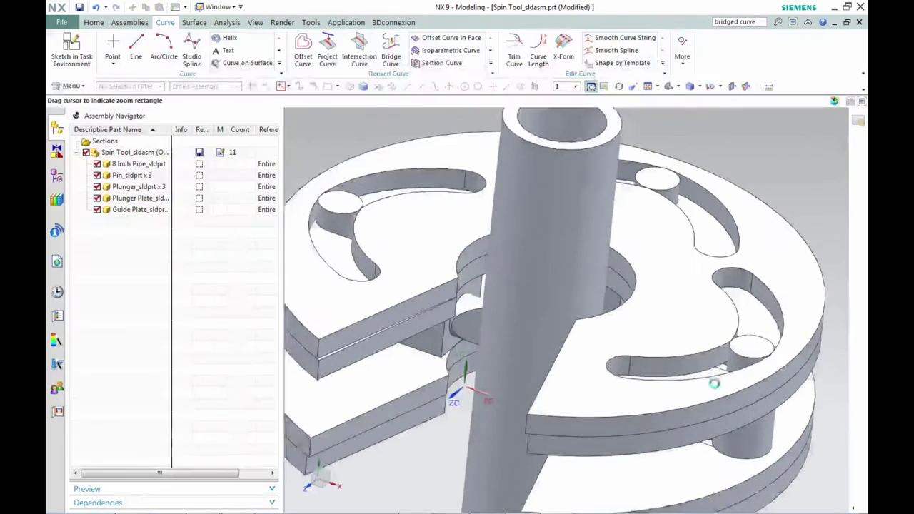
# Pan the assembly view downward, then rotate it to a lower side view and end rotate
pyautogui.press('F6')
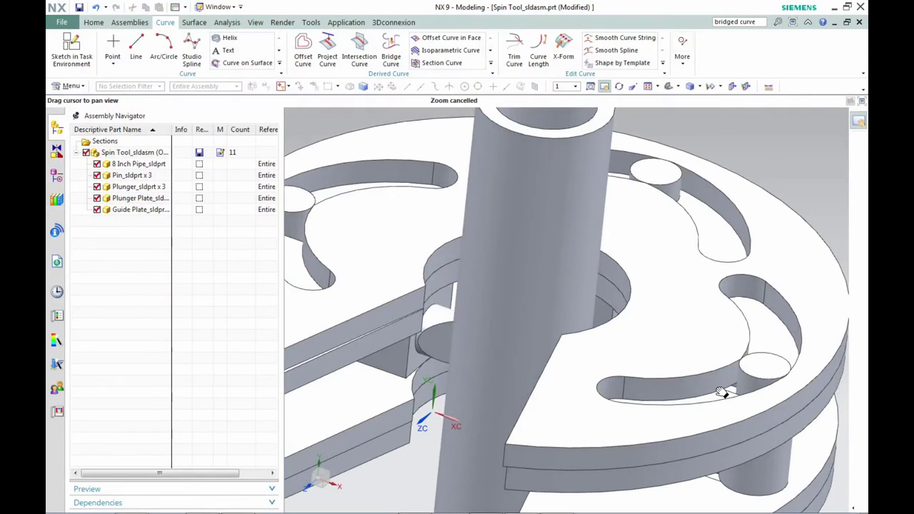
pyautogui.moveTo(710, 317); pyautogui.dragTo(753, 398)
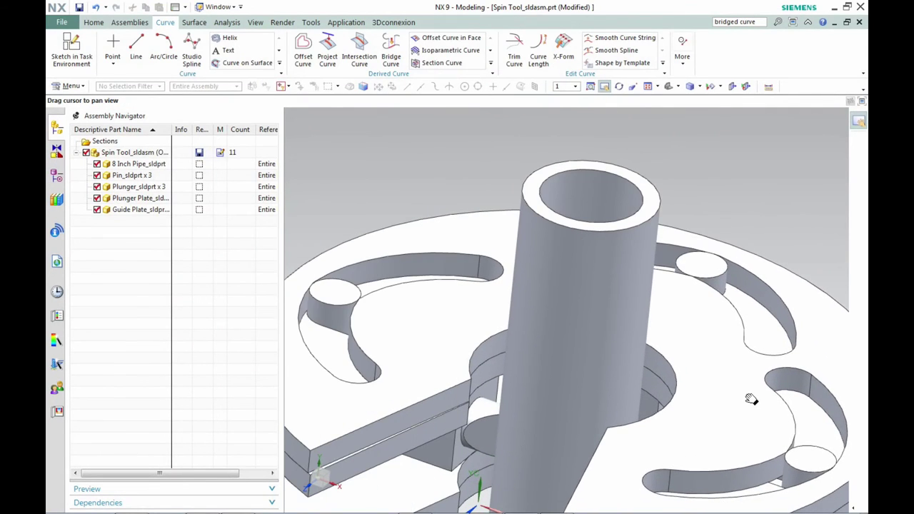
pyautogui.press('F7')
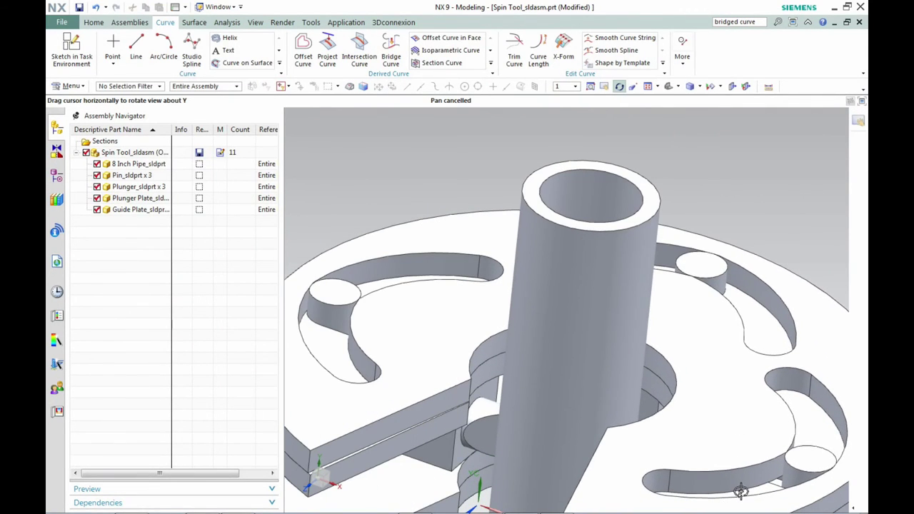
pyautogui.moveTo(740, 465); pyautogui.dragTo(714, 473)
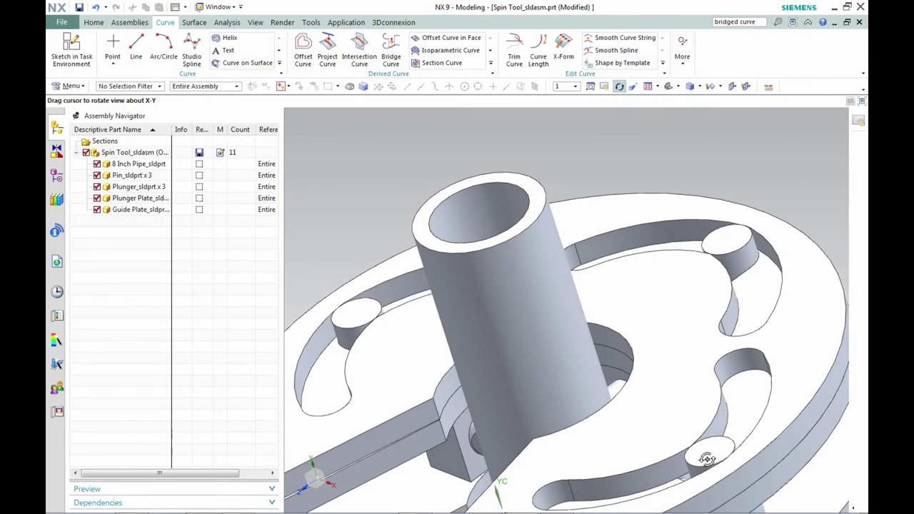
pyautogui.press('Escape')
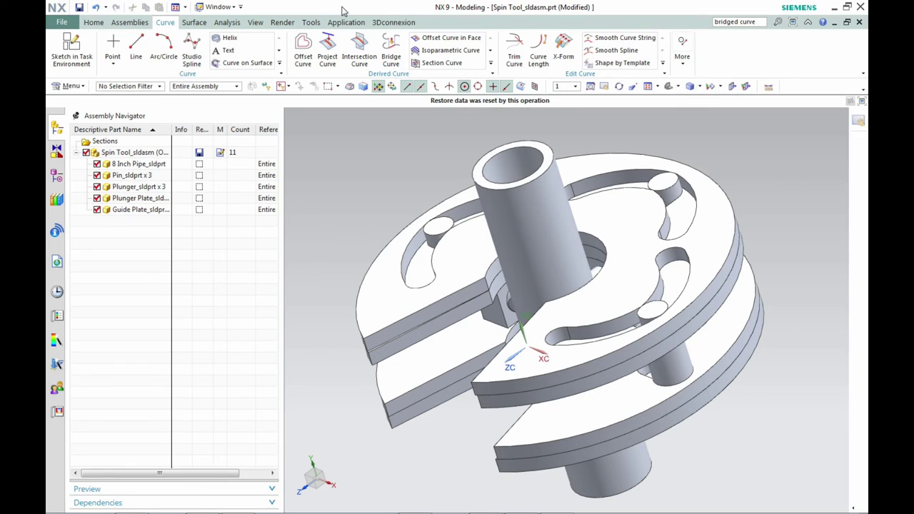
# Set the User Interface Preferences layout to Classic Toolbars and confirm with OK
pyautogui.click(65, 22)
pyautogui.moveTo(180, 65)
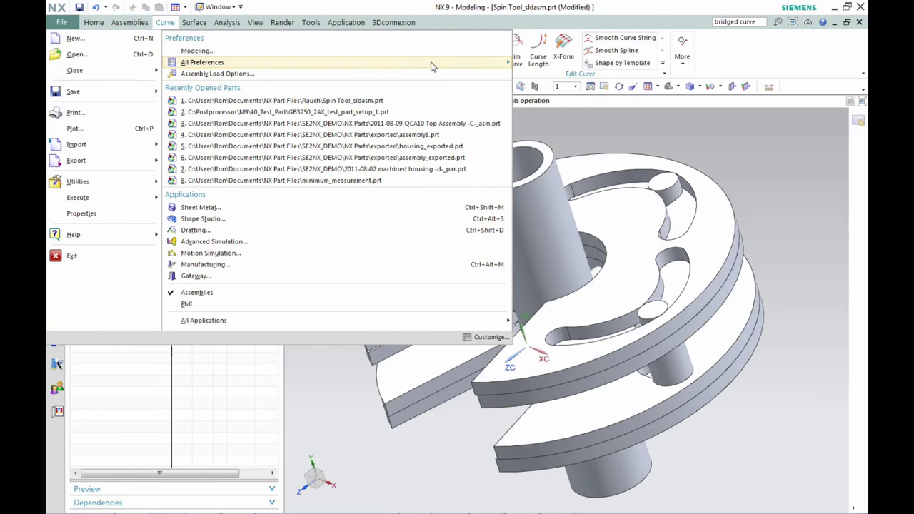
pyautogui.click(551, 76)
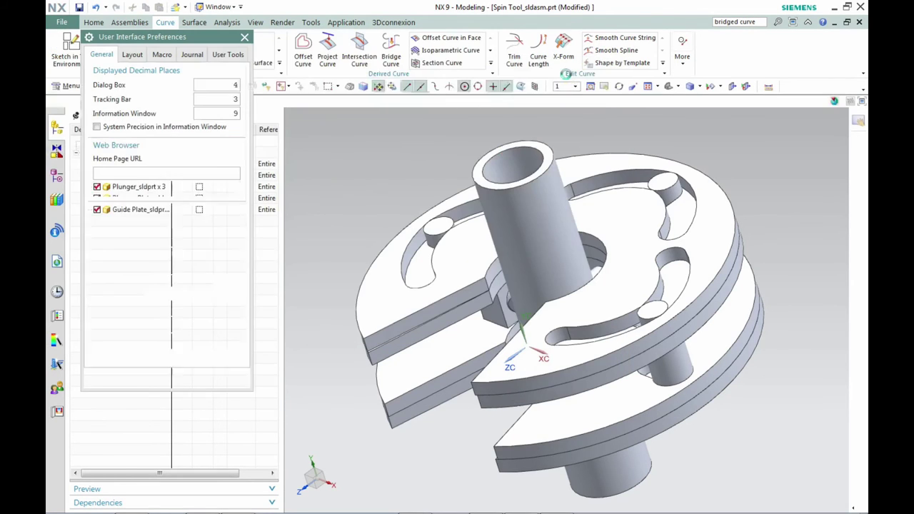
pyautogui.click(132, 55)
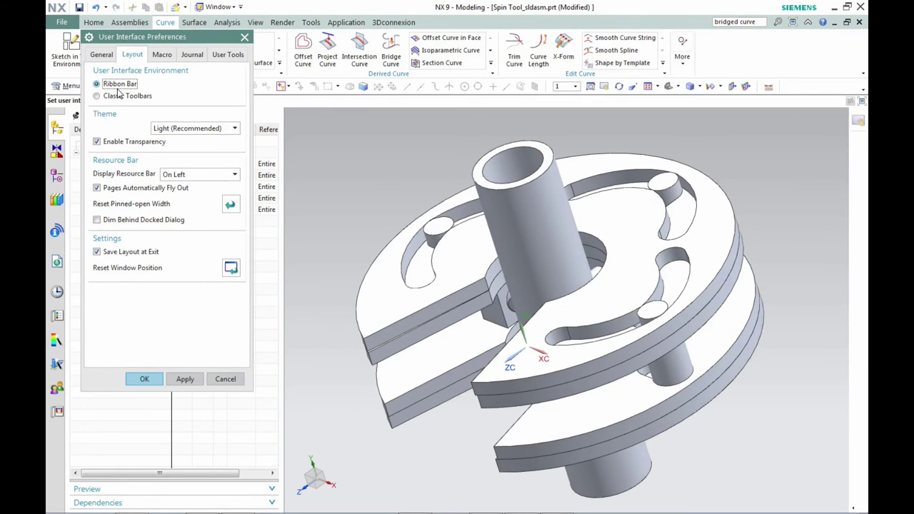
pyautogui.click(96, 97)
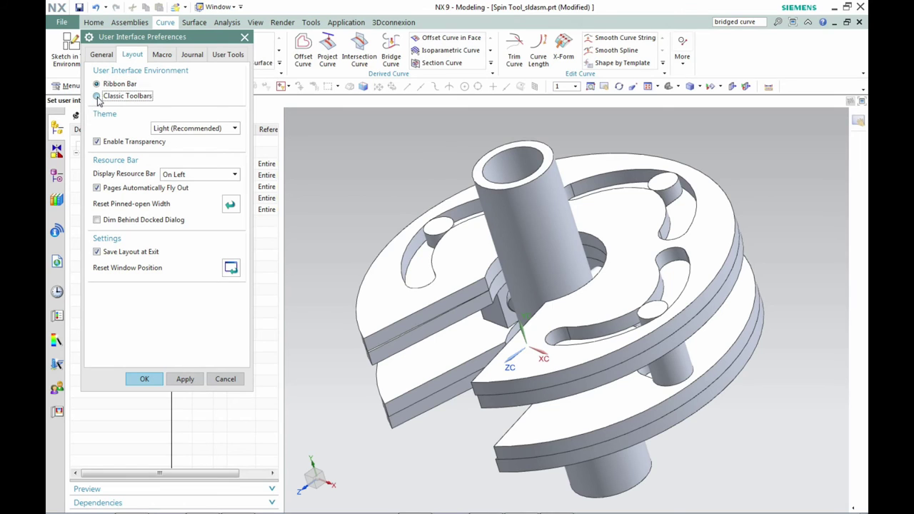
pyautogui.click(146, 379)
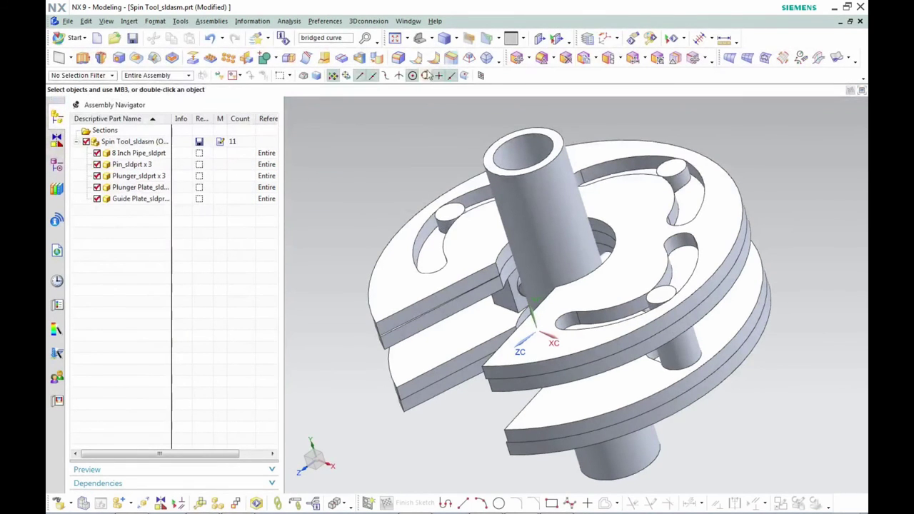
# Reopen User Interface Preferences and apply the Ribbon Bar layout, keeping the dialog open
pyautogui.moveTo(269, 506)
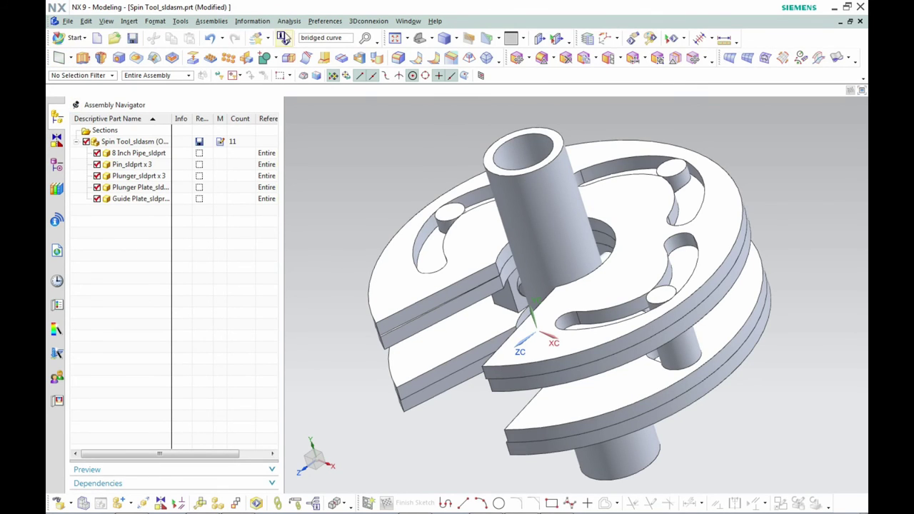
pyautogui.click(332, 23)
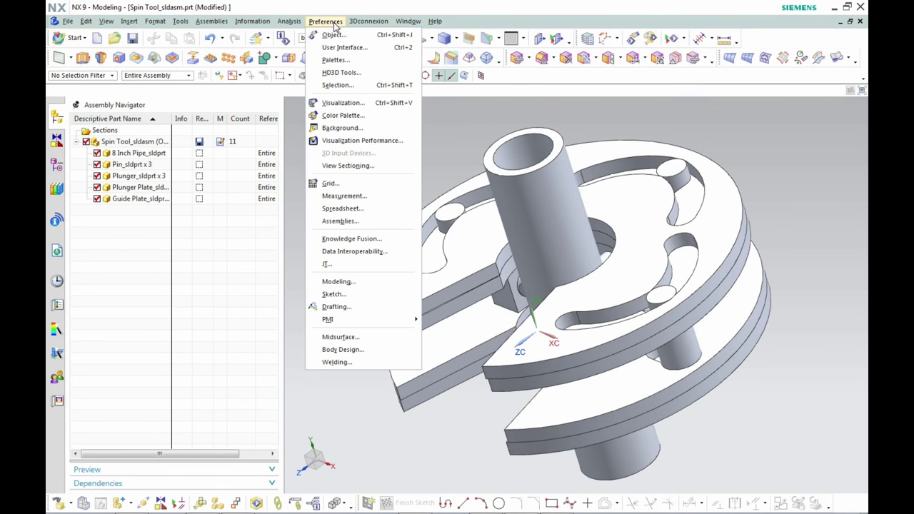
pyautogui.click(334, 48)
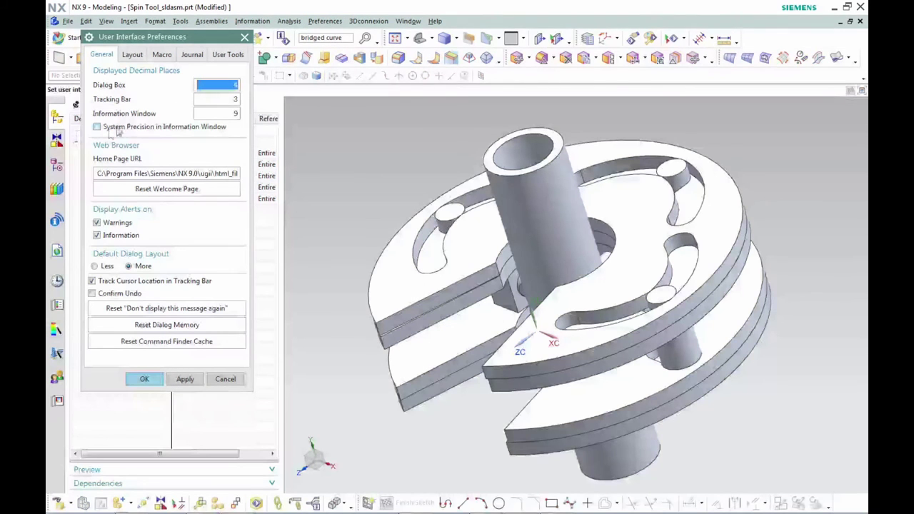
pyautogui.click(135, 55)
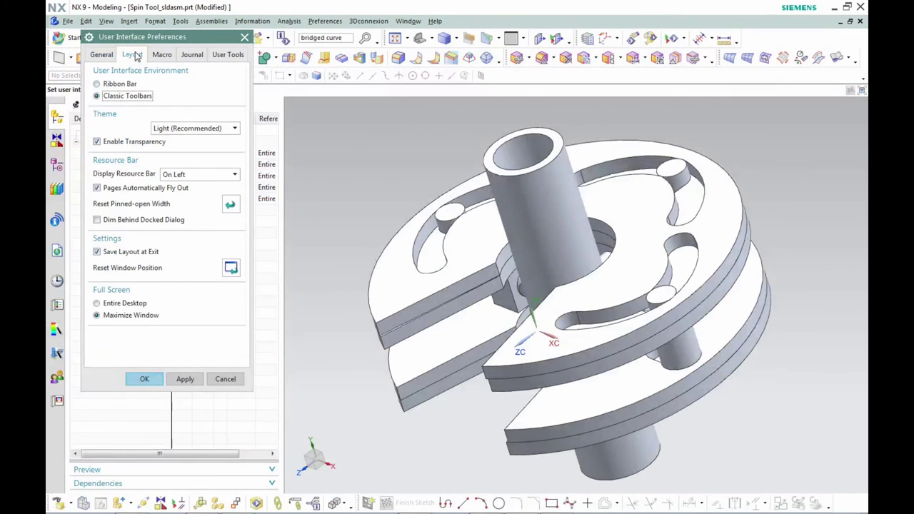
pyautogui.click(97, 85)
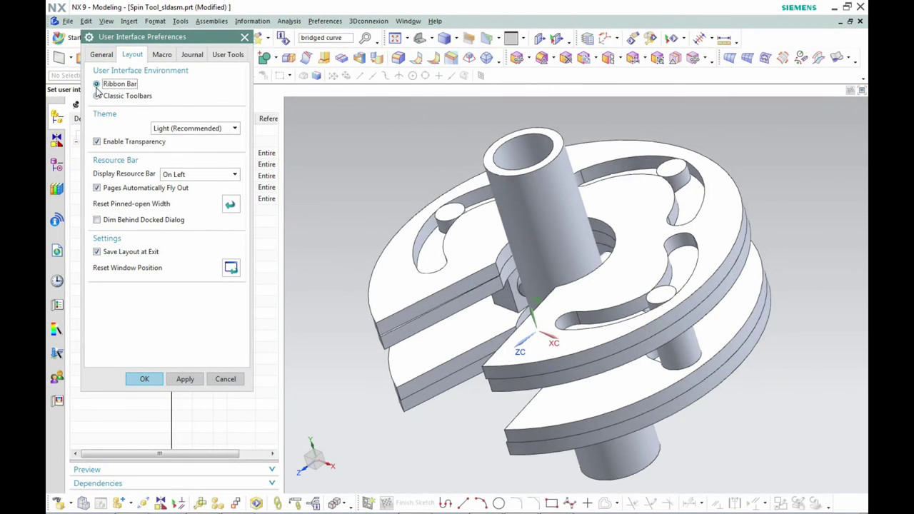
pyautogui.click(185, 379)
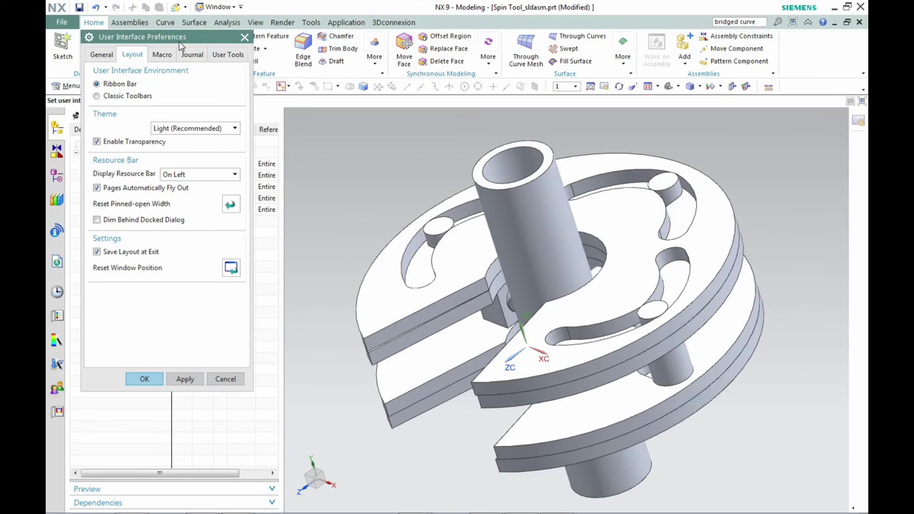
# Apply the Classic theme, then apply the Classic Toolbars layout in User Interface Preferences
pyautogui.moveTo(181, 40); pyautogui.dragTo(208, 99)
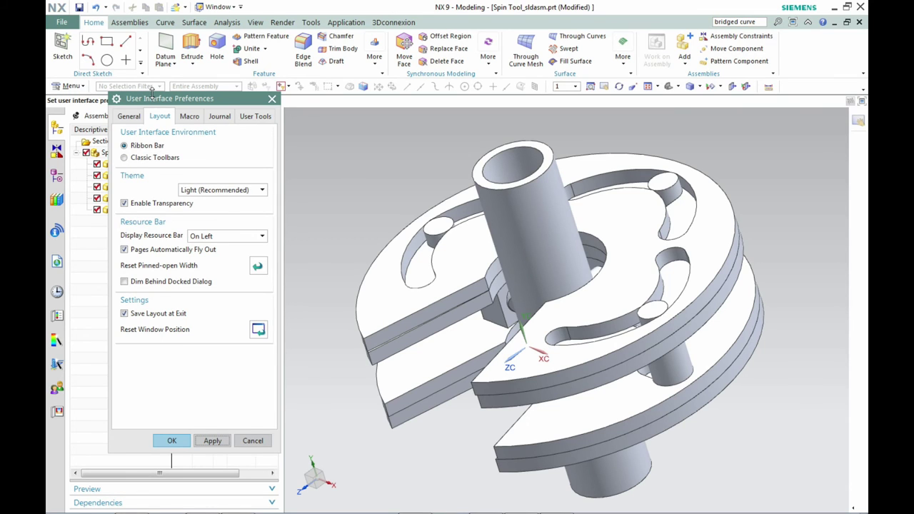
pyautogui.click(260, 193)
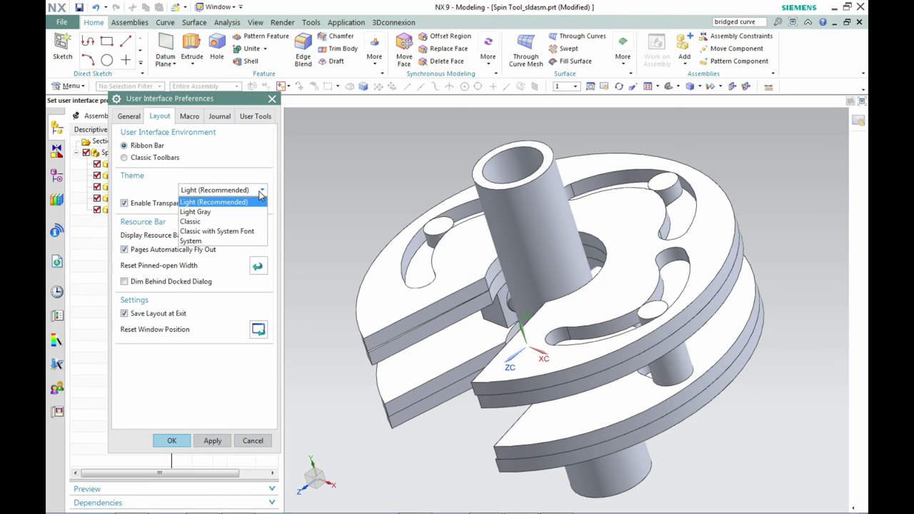
pyautogui.click(204, 222)
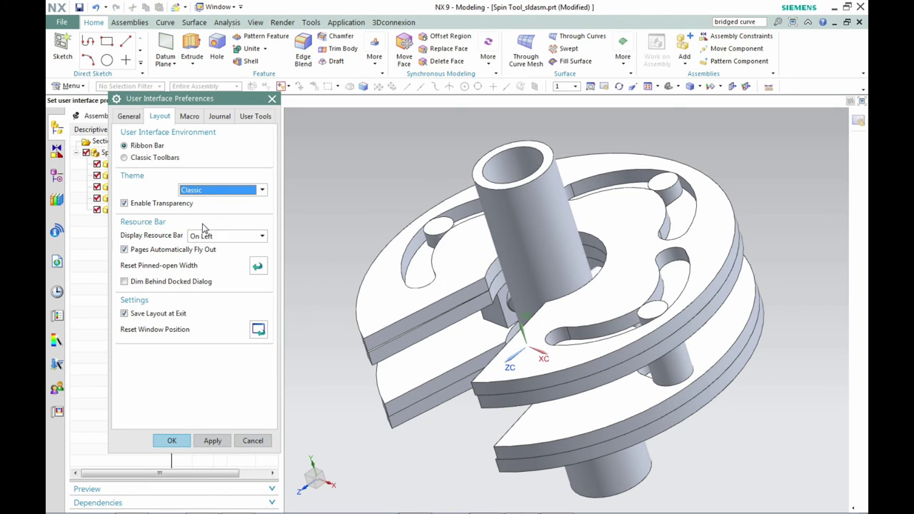
pyautogui.click(212, 440)
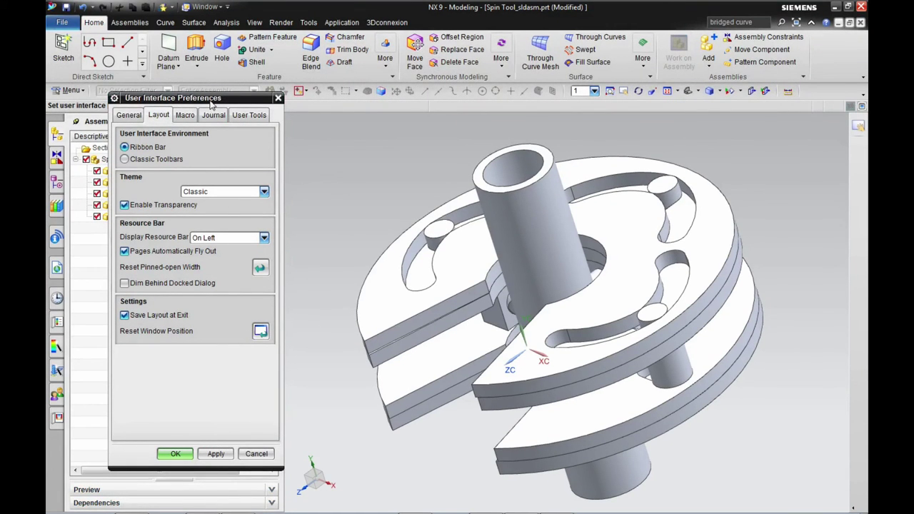
pyautogui.click(125, 159)
pyautogui.click(203, 454)
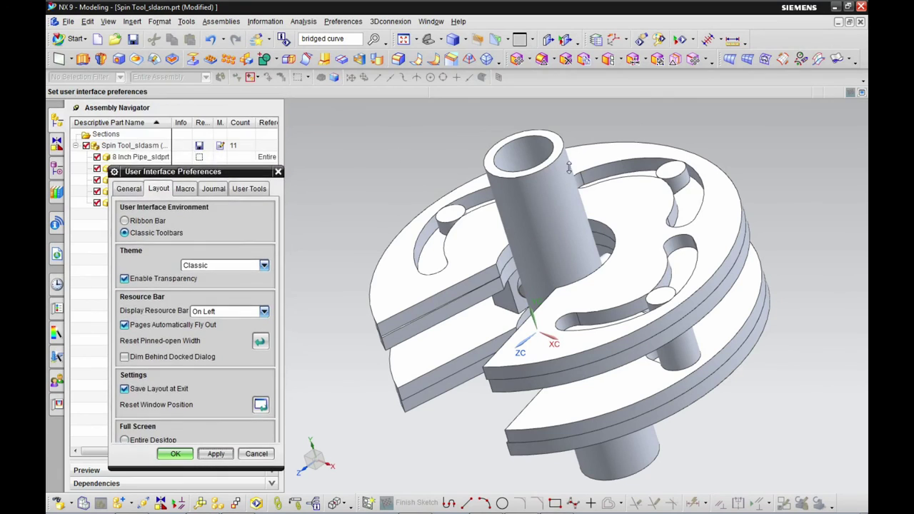
# Apply the Ribbon Bar layout again, then close User Interface Preferences from the General tab with OK
pyautogui.moveTo(253, 138); pyautogui.dragTo(251, 107)
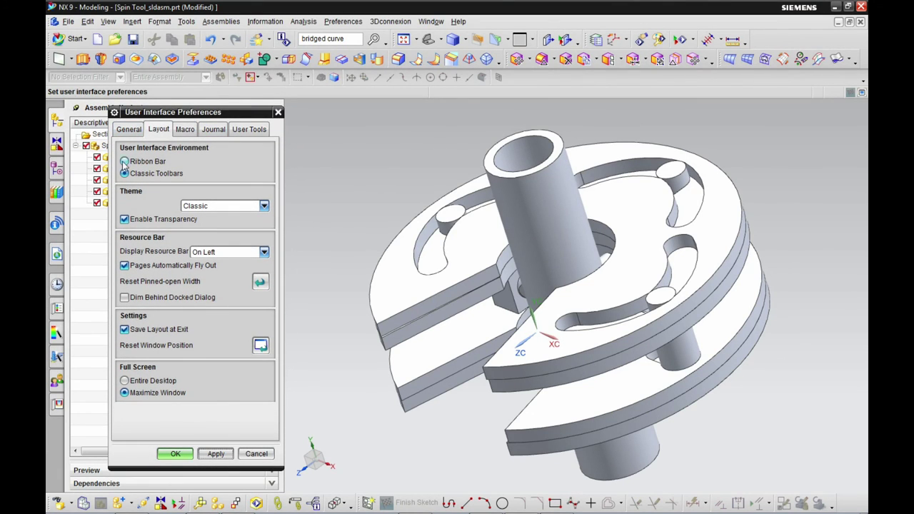
pyautogui.click(125, 161)
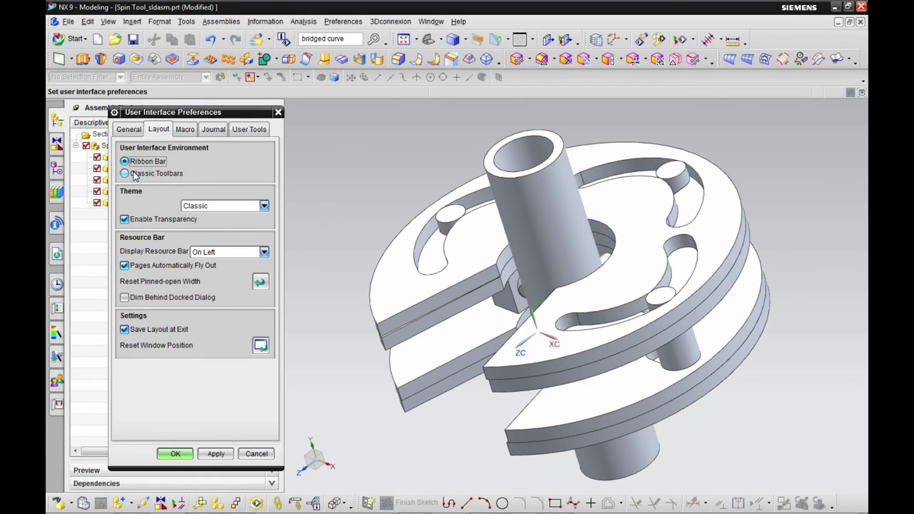
pyautogui.click(215, 453)
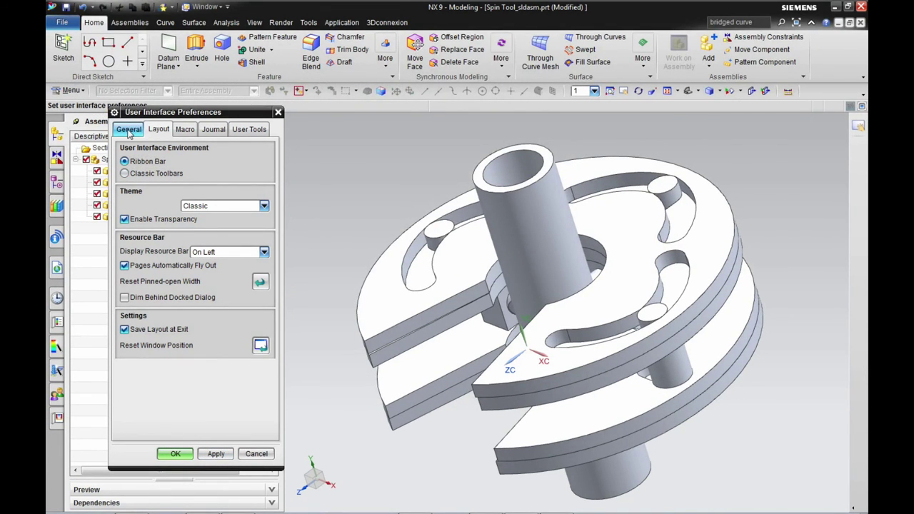
pyautogui.click(129, 130)
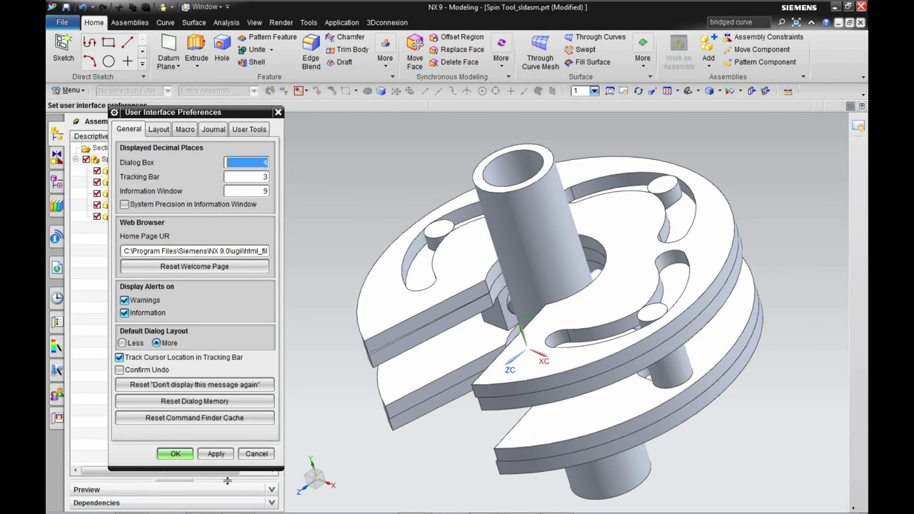
pyautogui.click(175, 454)
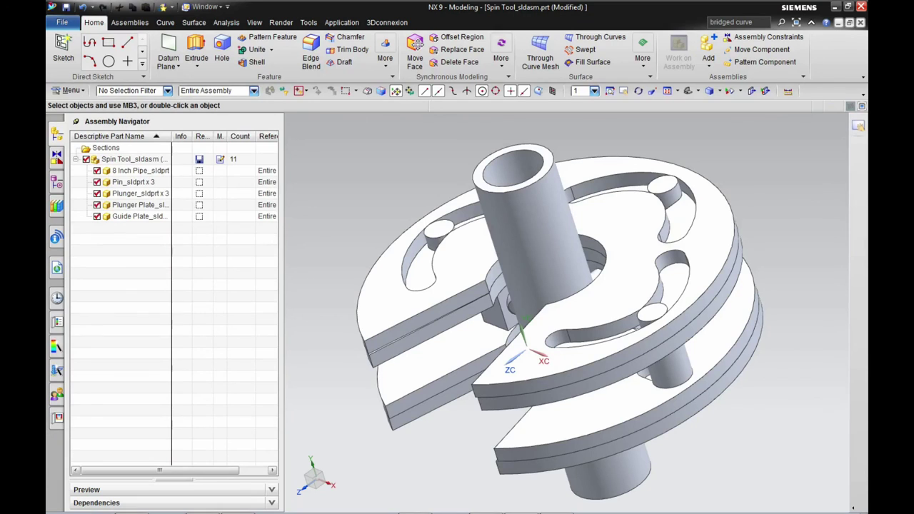